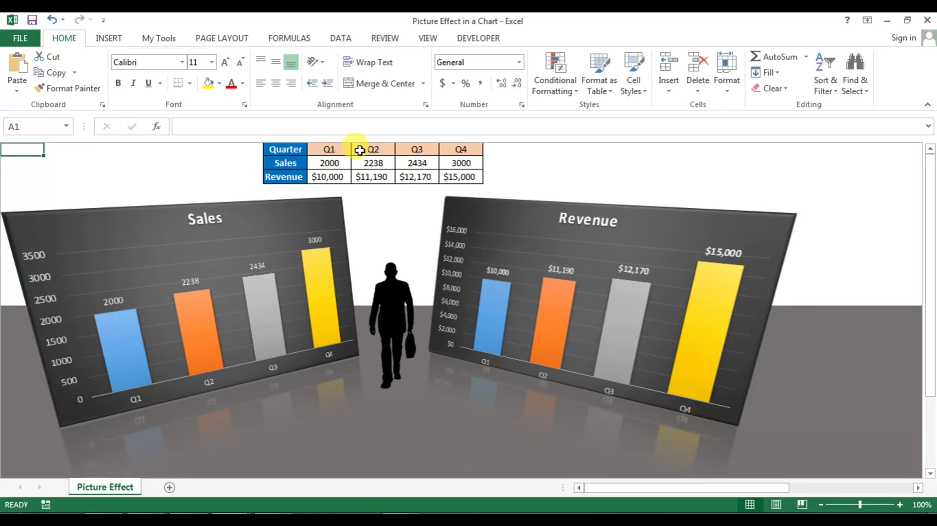
Add two new blank worksheets after the Picture Effect sheet
click(170, 488)
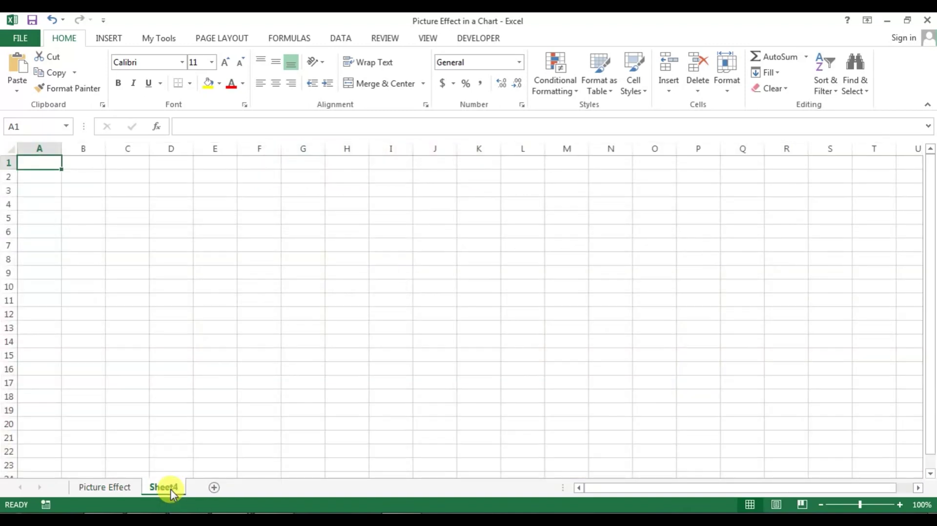
click(211, 489)
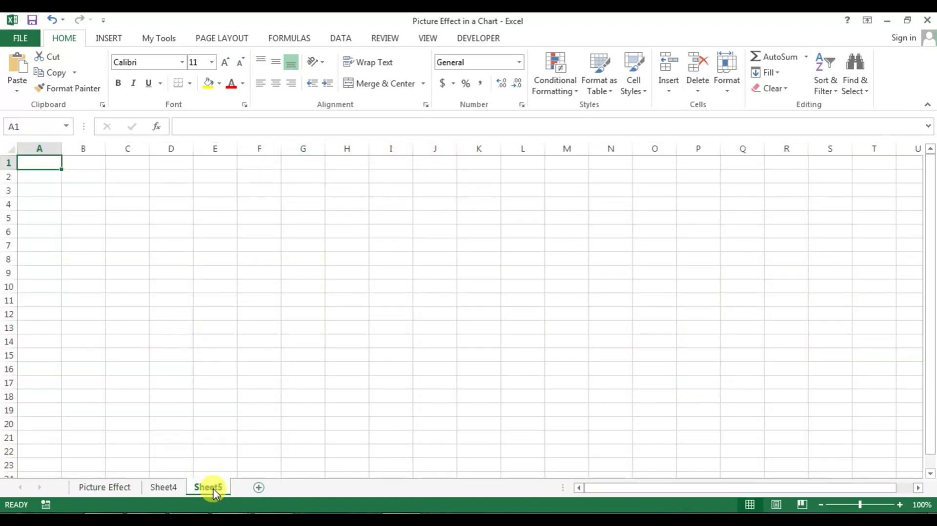
click(176, 490)
Copy the whole Quarter, Sales and Revenue table from the Picture Effect sheet to Sheet4, starting at cell G1
click(126, 487)
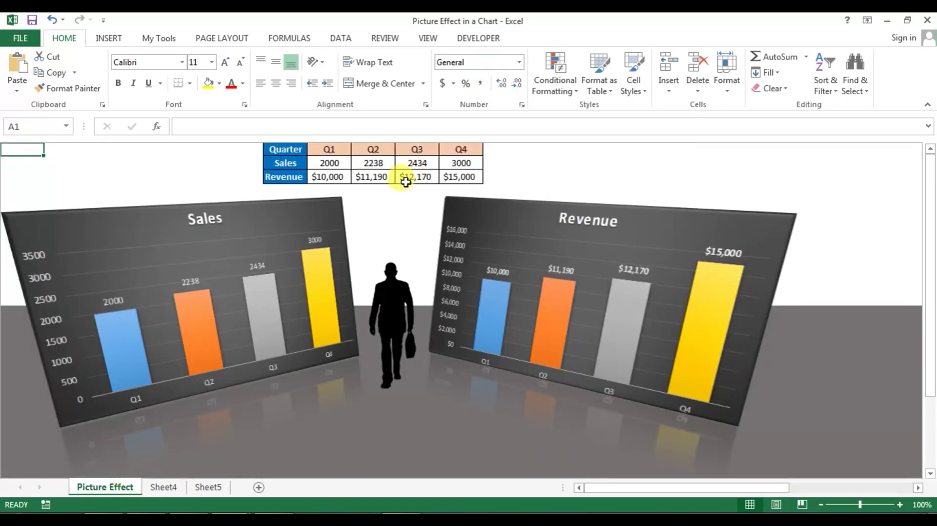
click(419, 163)
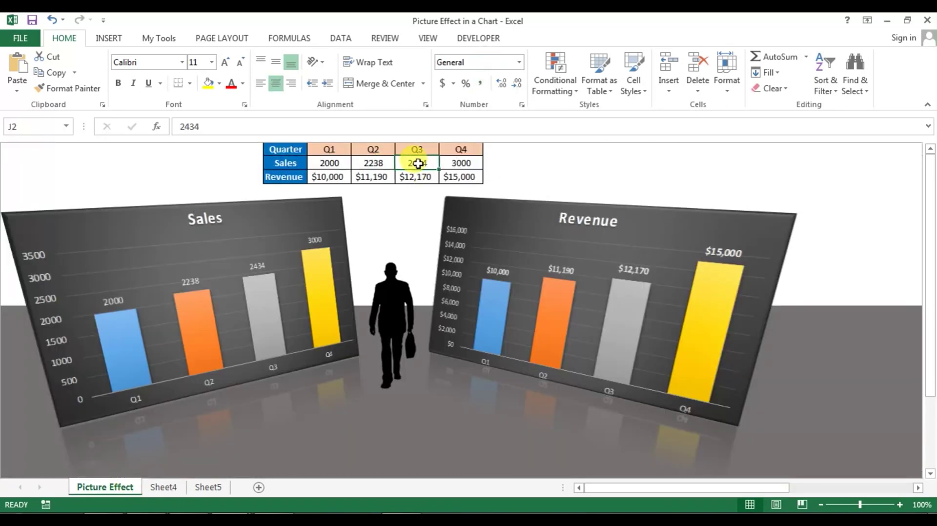
key(ctrl+a)
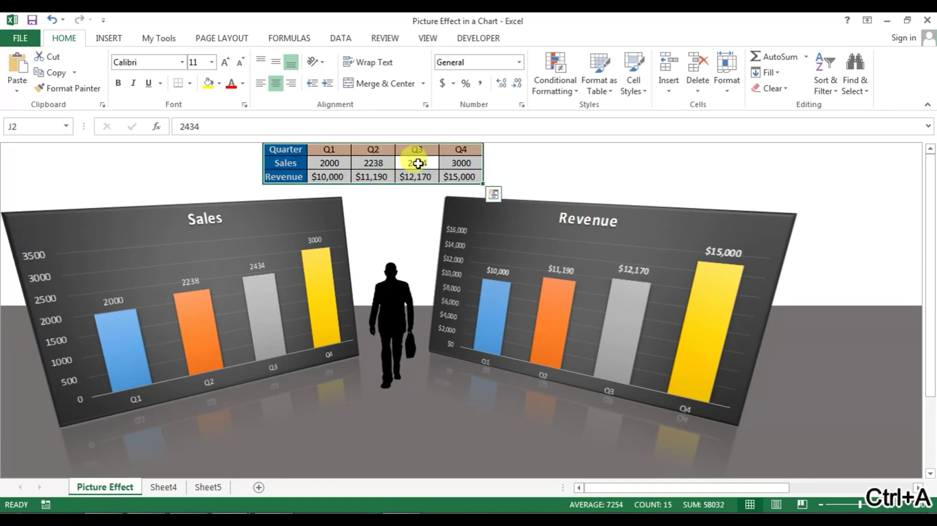
key(ctrl+c)
click(163, 487)
click(293, 163)
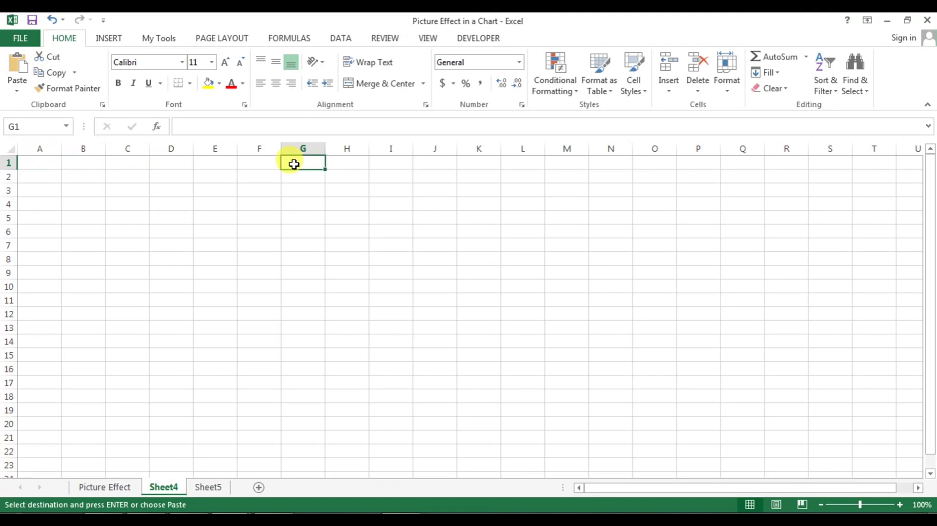
key(ctrl+v)
Insert a 2-D clustered column chart from the Quarter and Sales rows, G1:K2
click(329, 163)
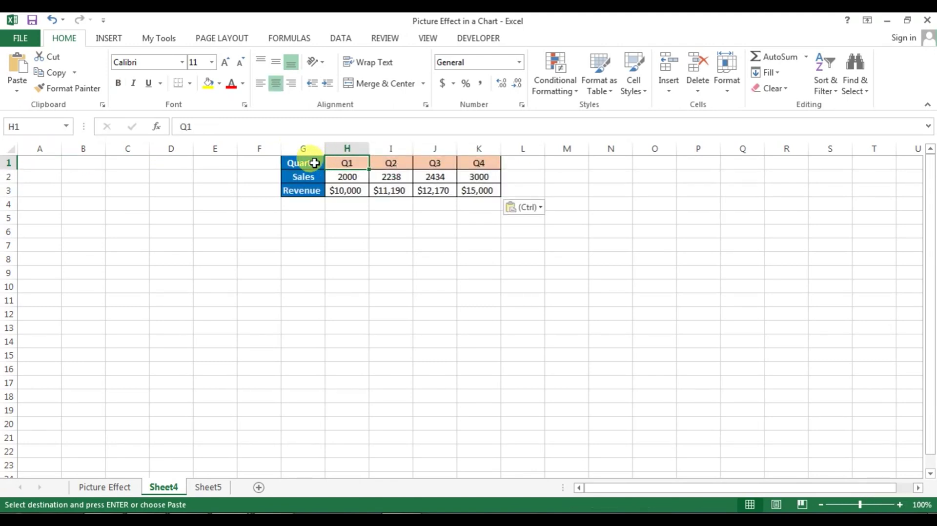
click(314, 163)
key(shift+Right)
key(shift+Right)
key(shift+Right)
key(shift+Right)
key(shift+Down)
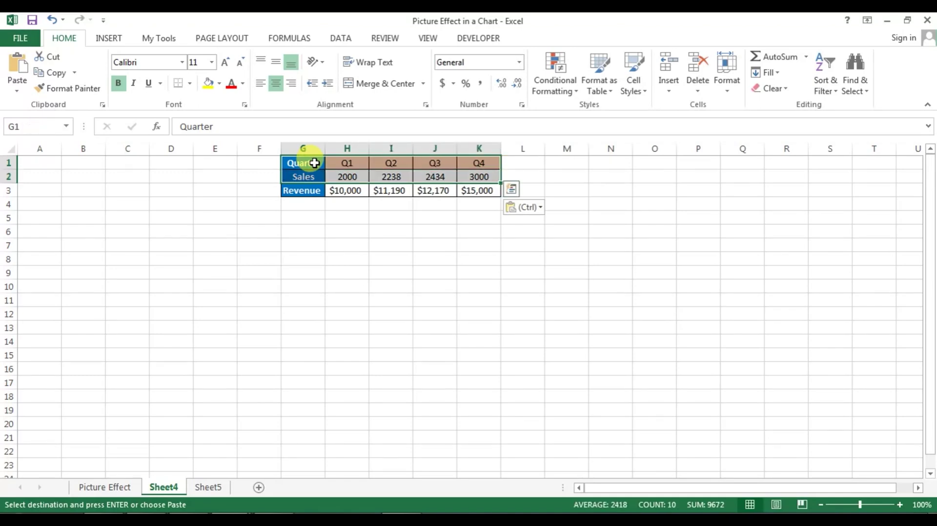
click(119, 39)
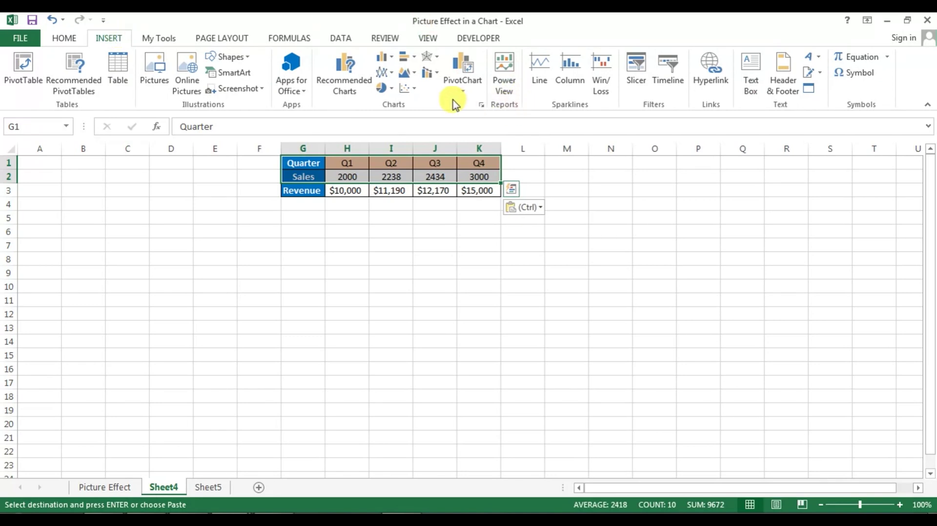
click(392, 61)
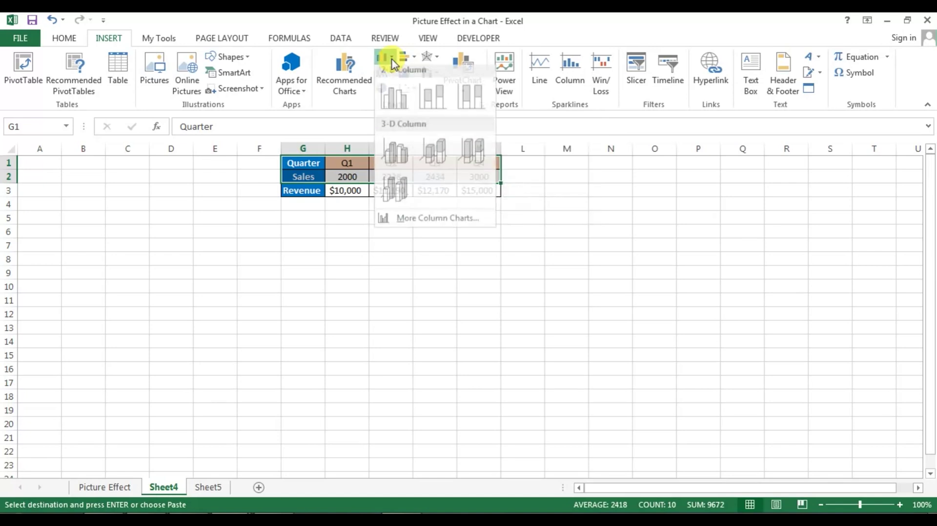
click(393, 101)
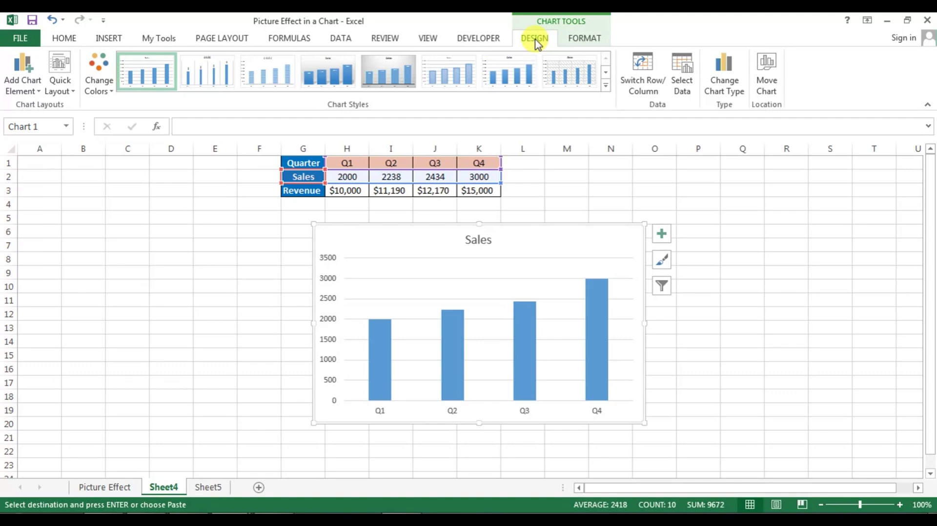
Apply the dark Style 9 to the Sales chart and centre it beneath the data table
click(604, 86)
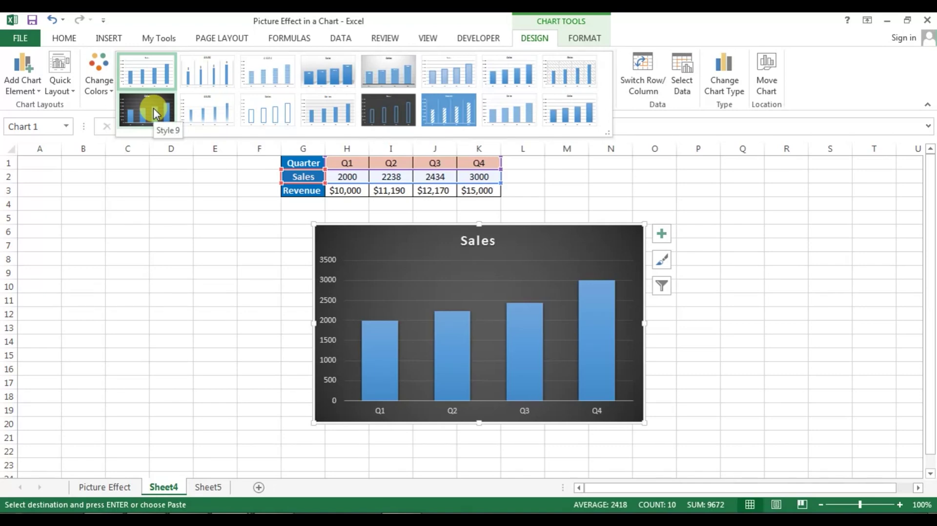
click(153, 108)
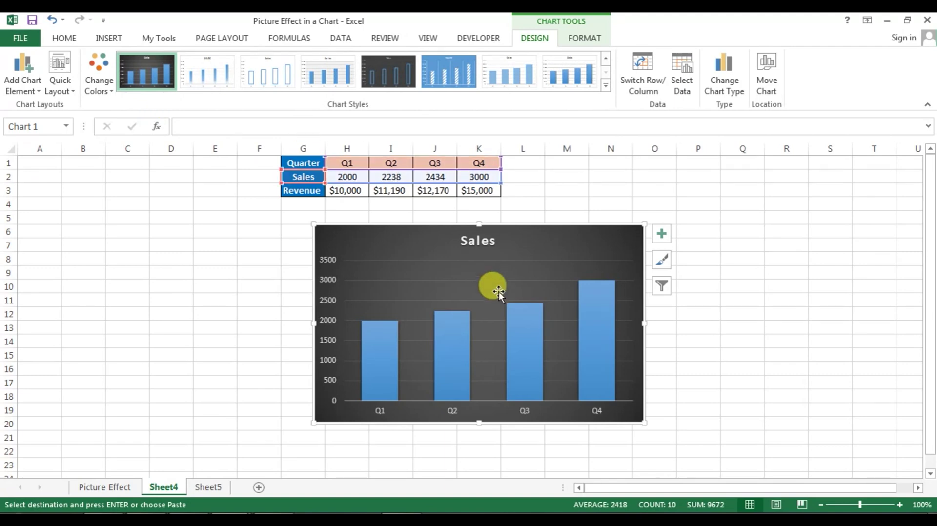
drag(534, 244, 482, 244)
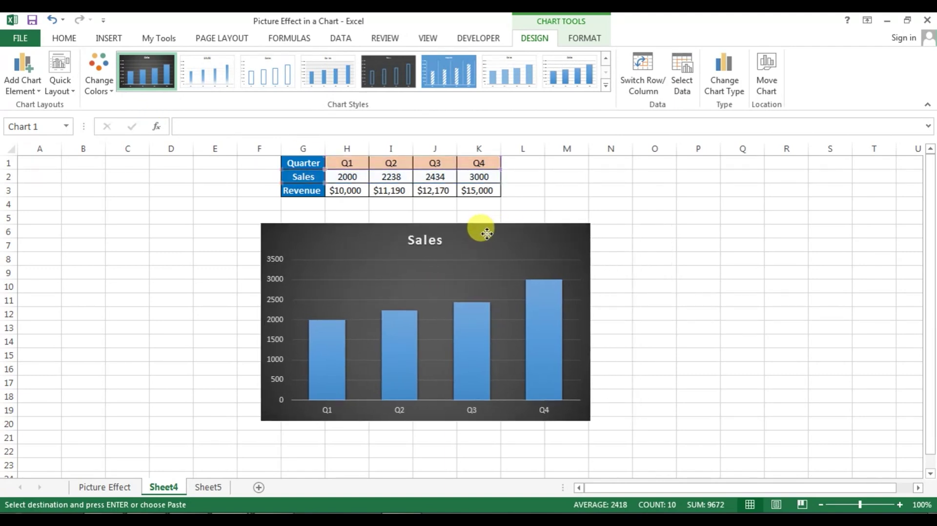
Add data labels to the columns of the Sales chart
click(470, 359)
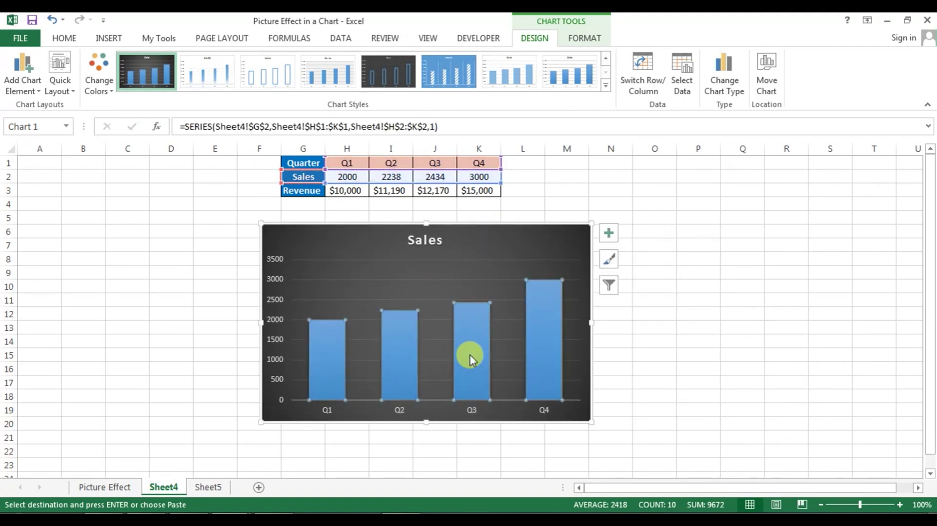
right_click(470, 359)
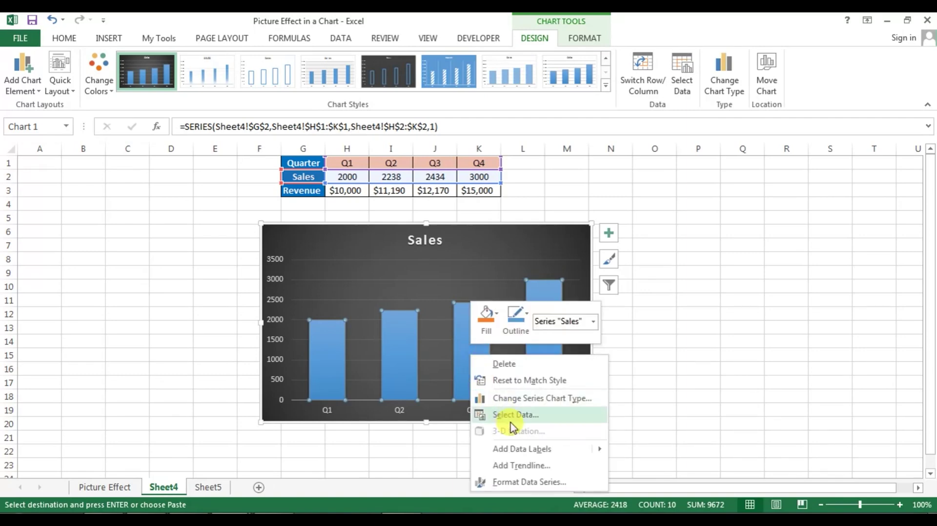
mouse_move(516, 450)
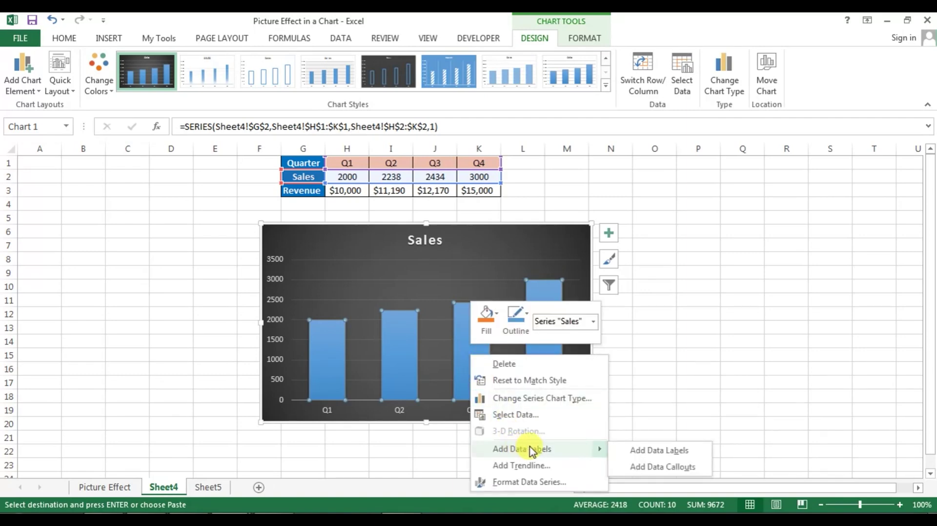
click(652, 451)
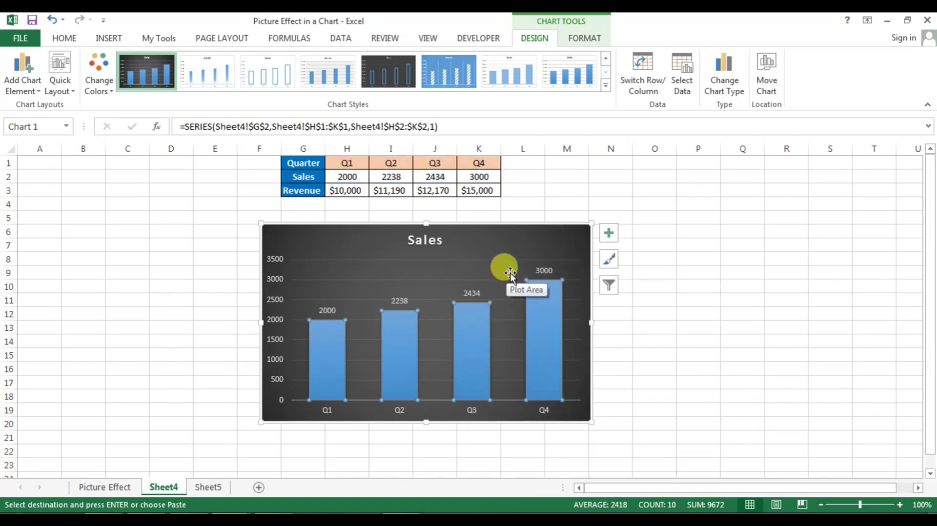
mouse_move(538, 326)
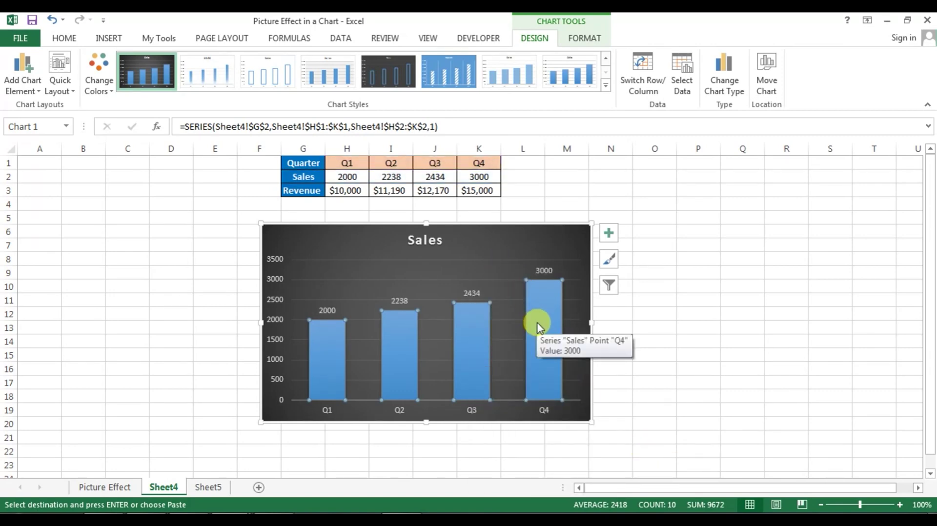
click(538, 324)
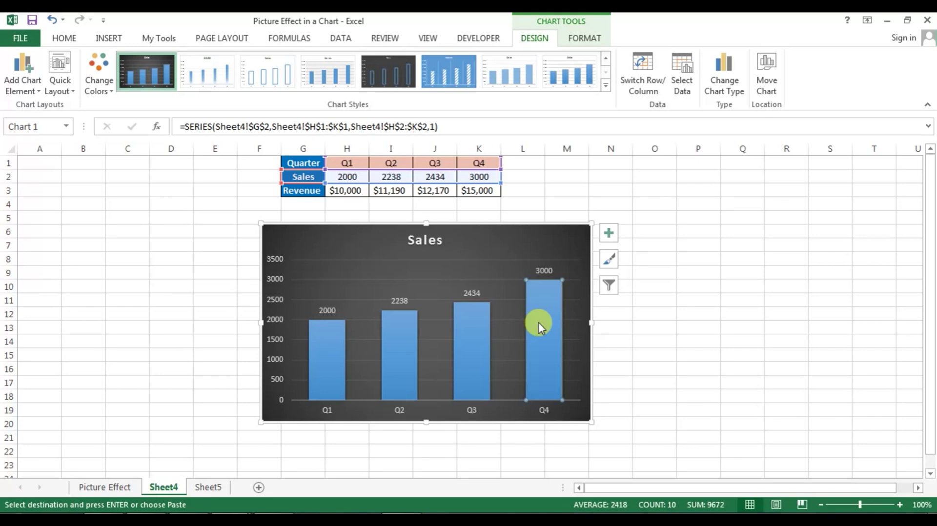
click(742, 326)
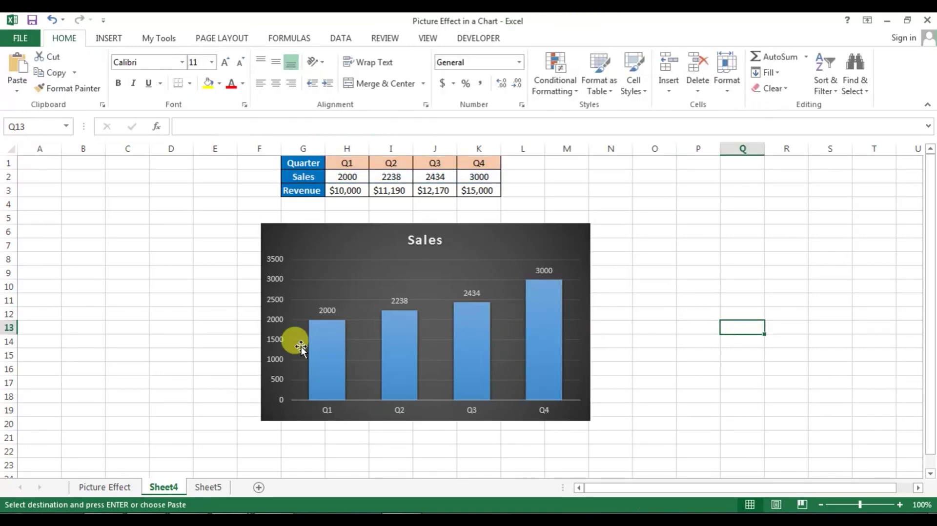
Format the Sales data series fill so that colors vary by point
click(475, 356)
right_click(475, 354)
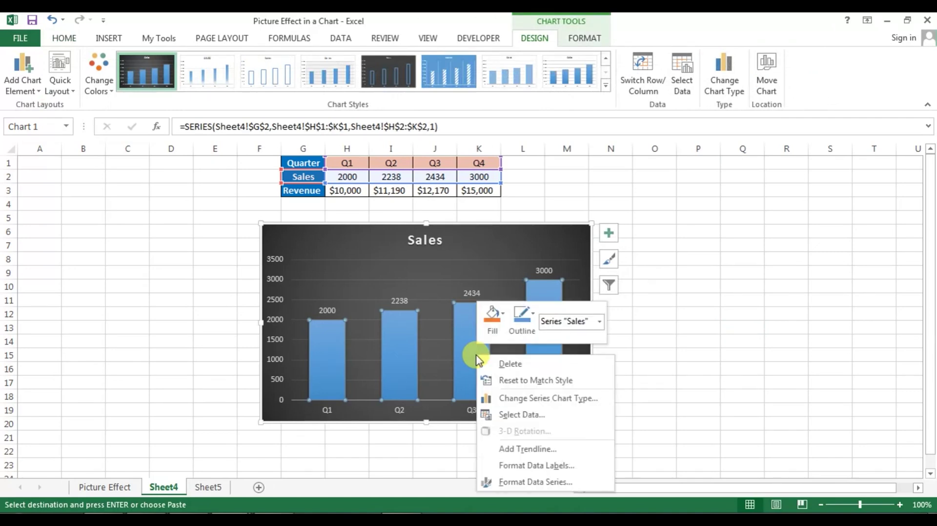
click(512, 482)
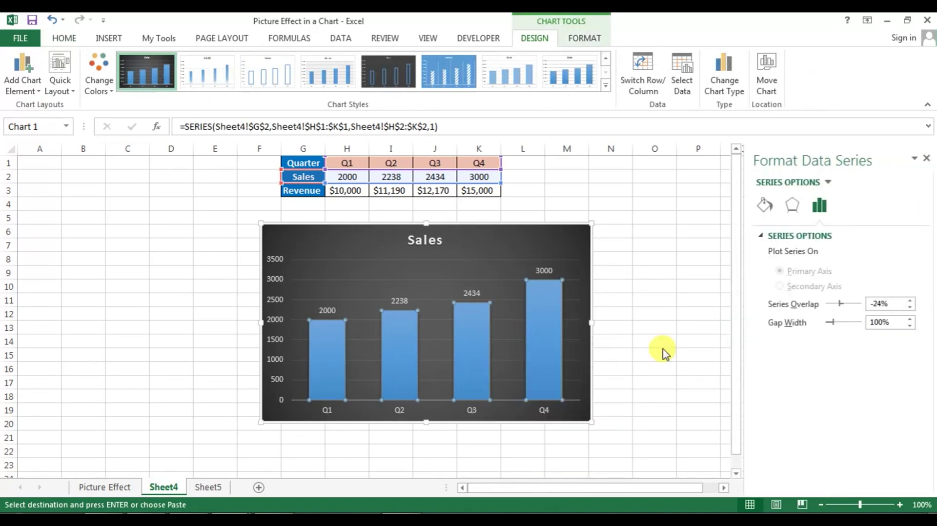
click(763, 206)
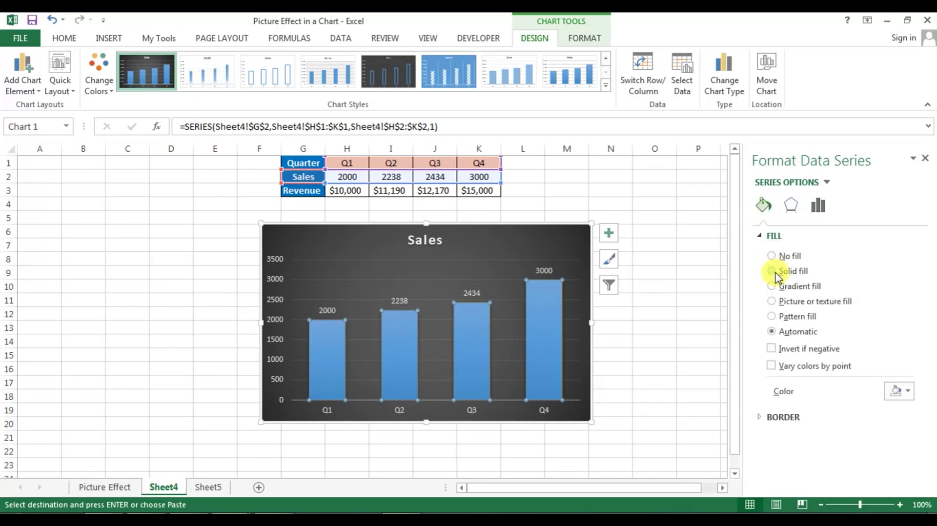
click(771, 366)
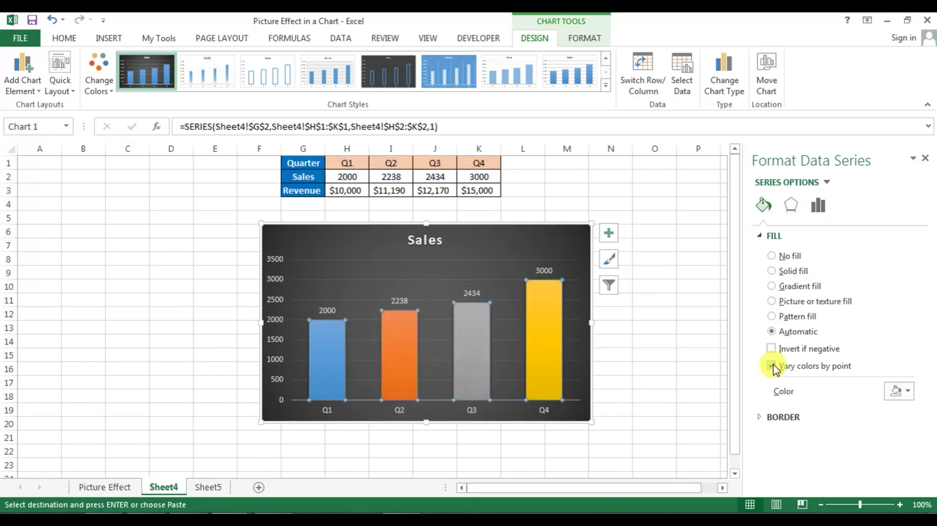
click(925, 158)
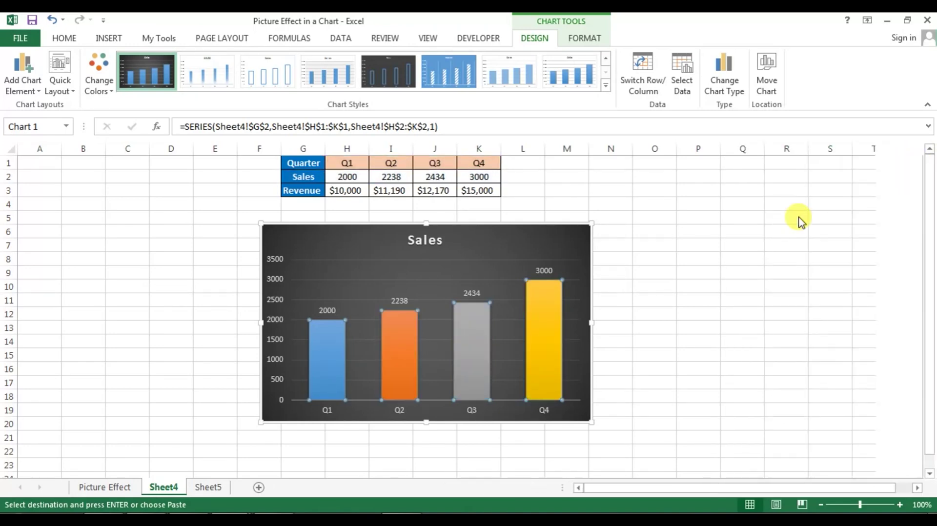
Move the Sales chart over columns A to H, below the data table
click(692, 256)
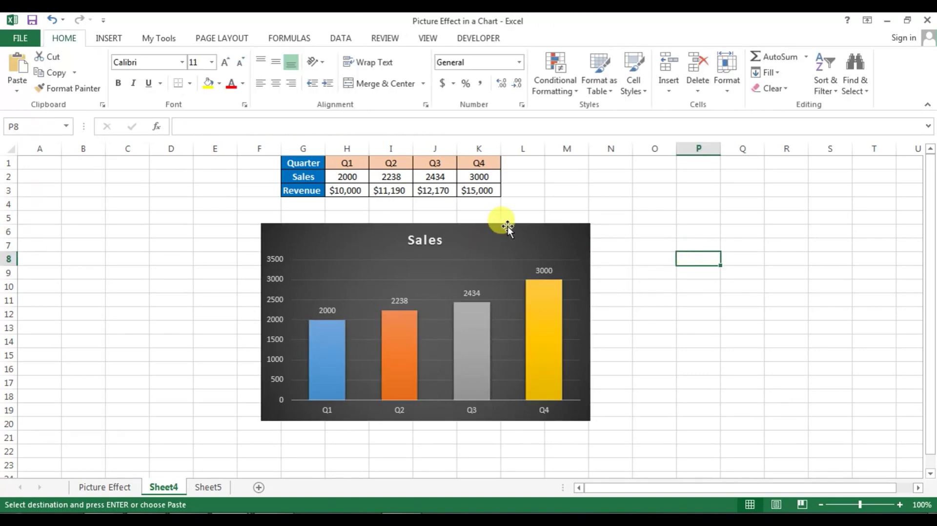
drag(507, 227, 285, 223)
click(566, 272)
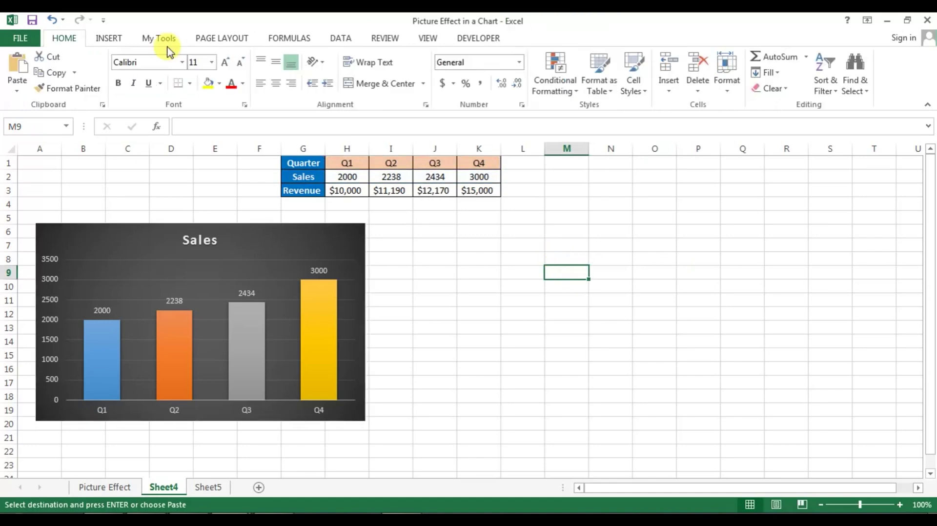
Insert a 2-D clustered column chart from the Quarter and Revenue rows, G1:K1 and G3:K3, and place it beside the Sales chart
click(111, 38)
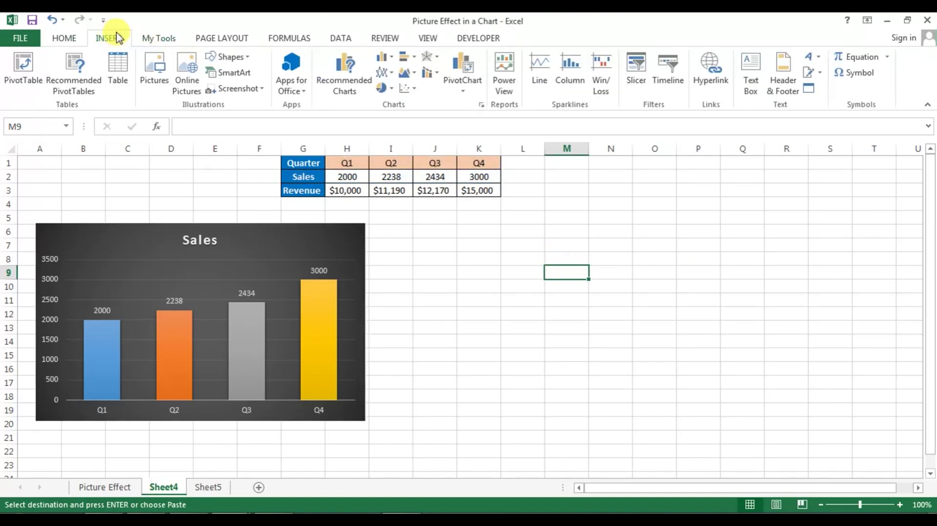
click(305, 166)
key(shift+Right)
key(shift+Right)
key(shift+Right)
key(shift+Right)
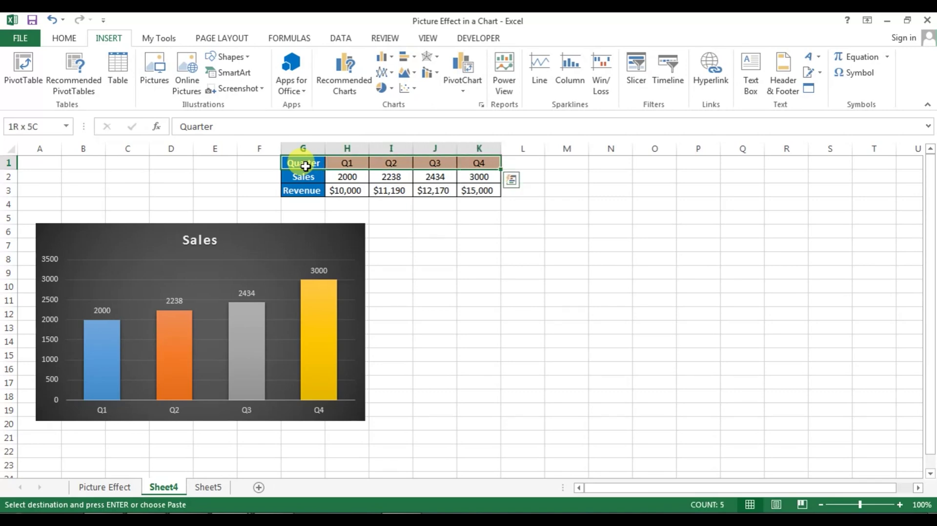
ctrl+click(308, 190)
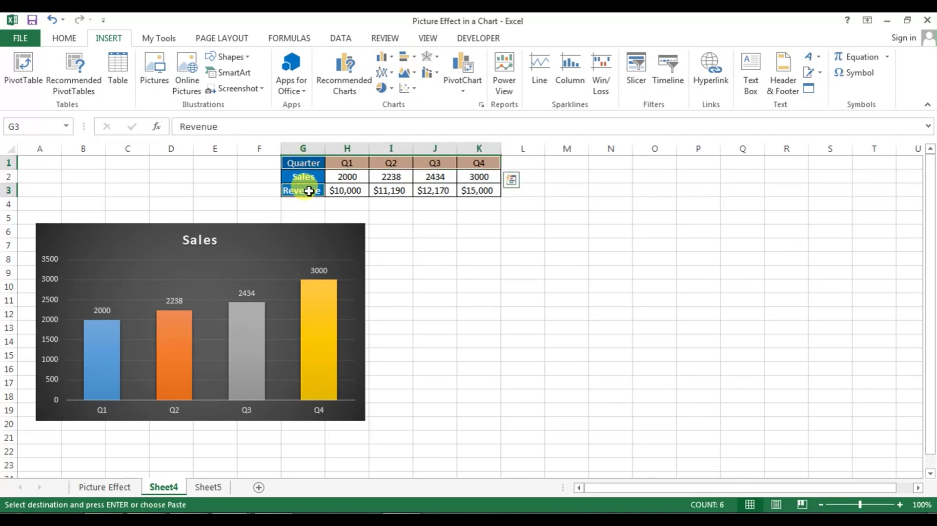
key(shift+Right)
key(shift+Right)
key(shift+Right)
key(shift+Right)
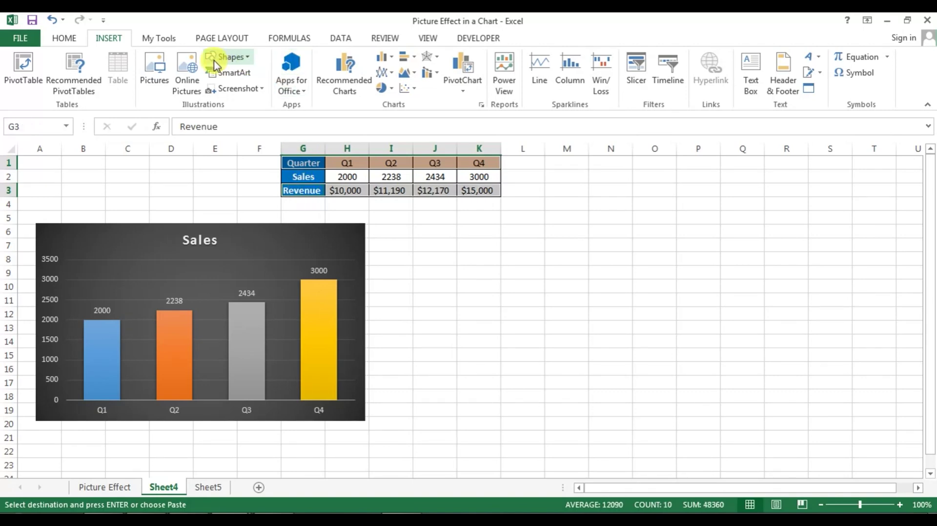
click(389, 60)
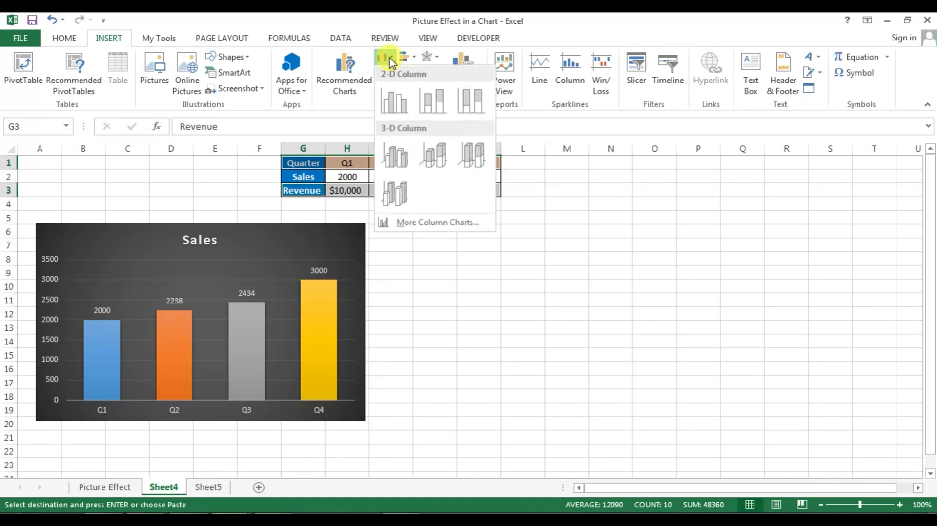
click(394, 102)
drag(511, 230, 605, 226)
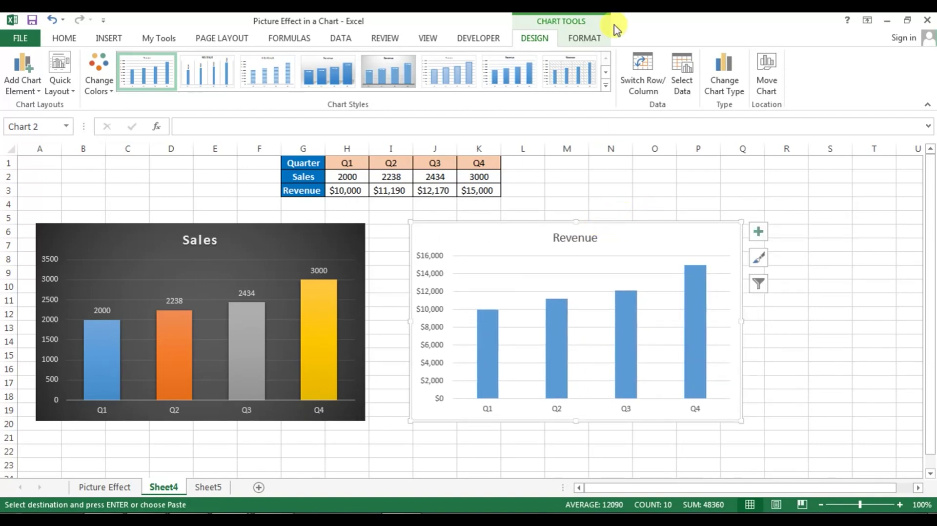
Apply the same dark chart style as the Sales chart to the Revenue chart and add data labels to its columns
click(605, 85)
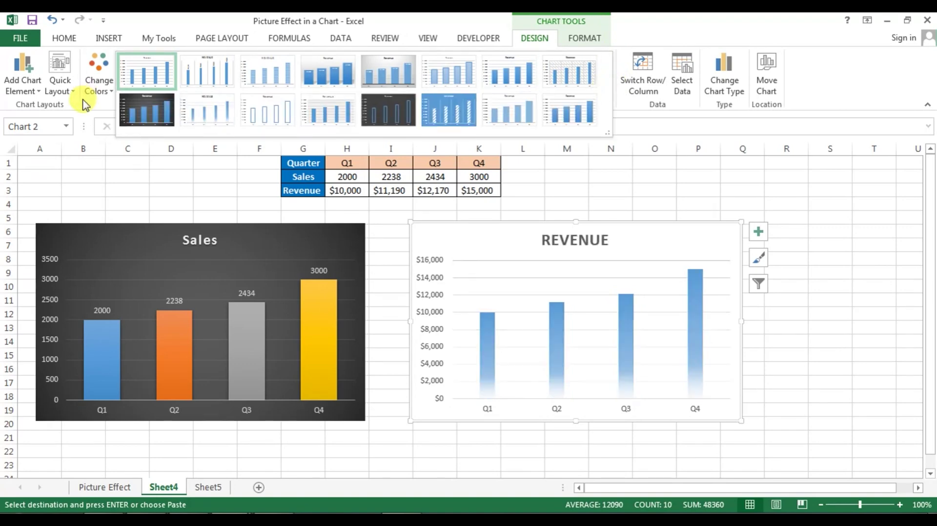
click(149, 108)
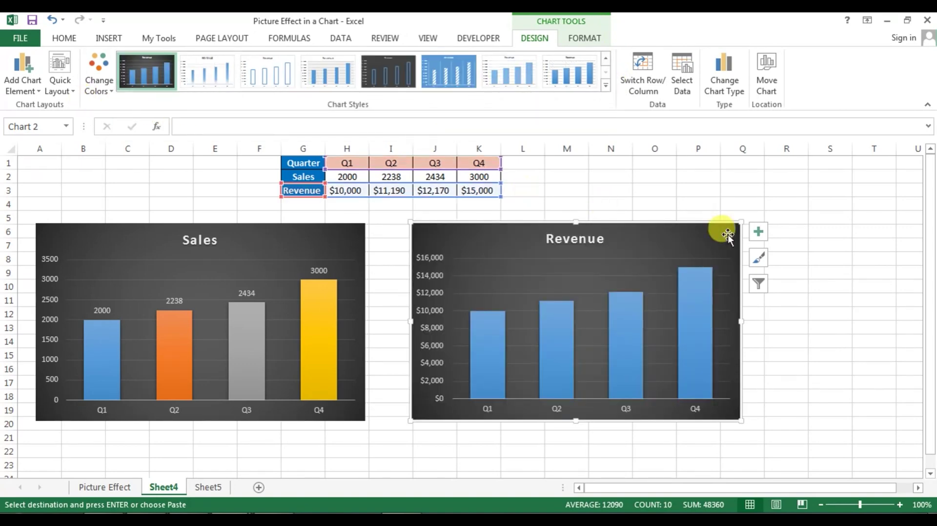
click(759, 233)
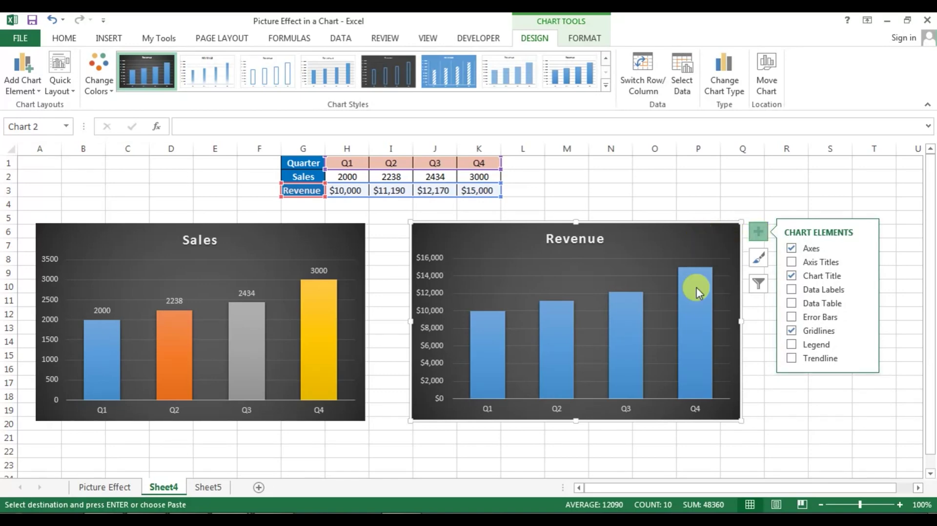
click(692, 309)
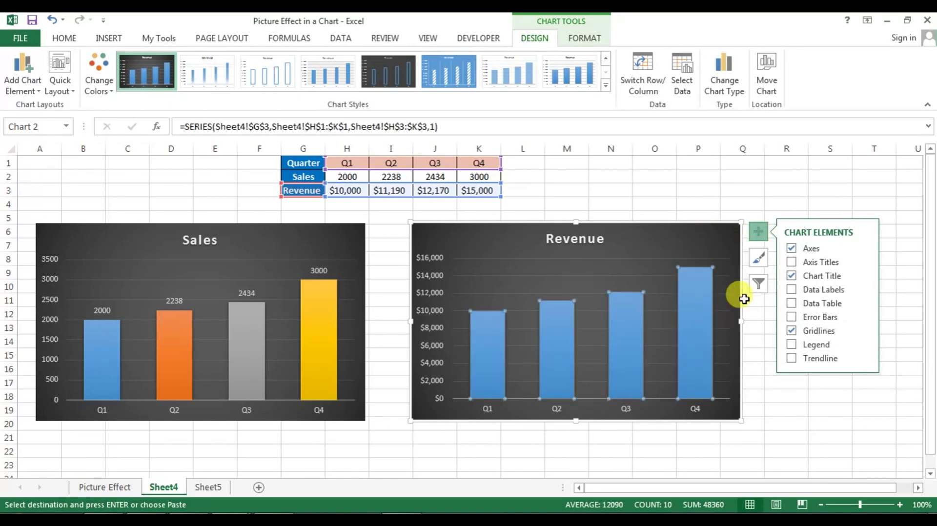
click(793, 291)
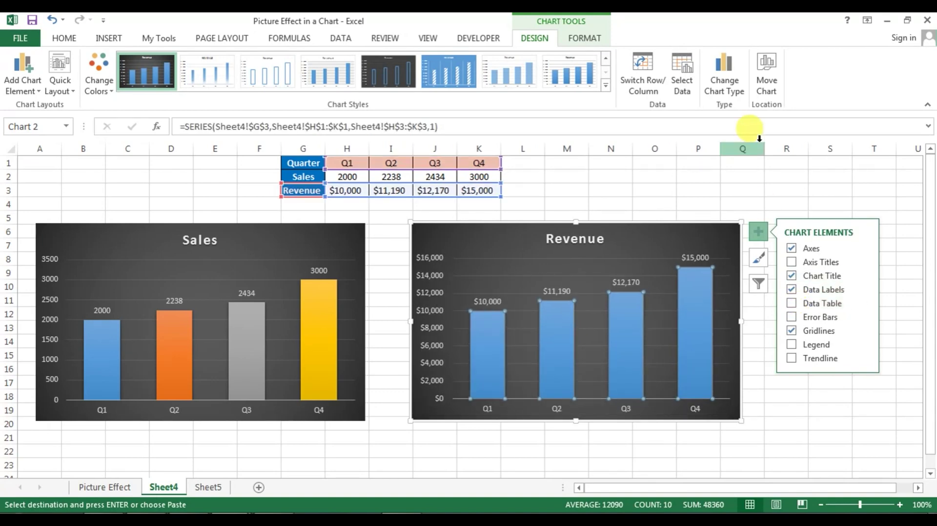
Format the fill of the Revenue columns so that colors vary by point
click(742, 148)
click(699, 298)
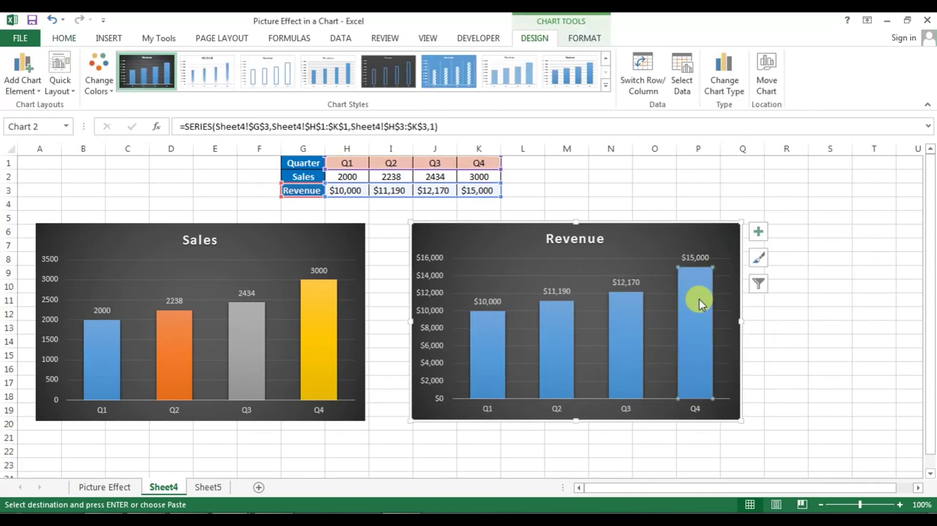
right_click(698, 298)
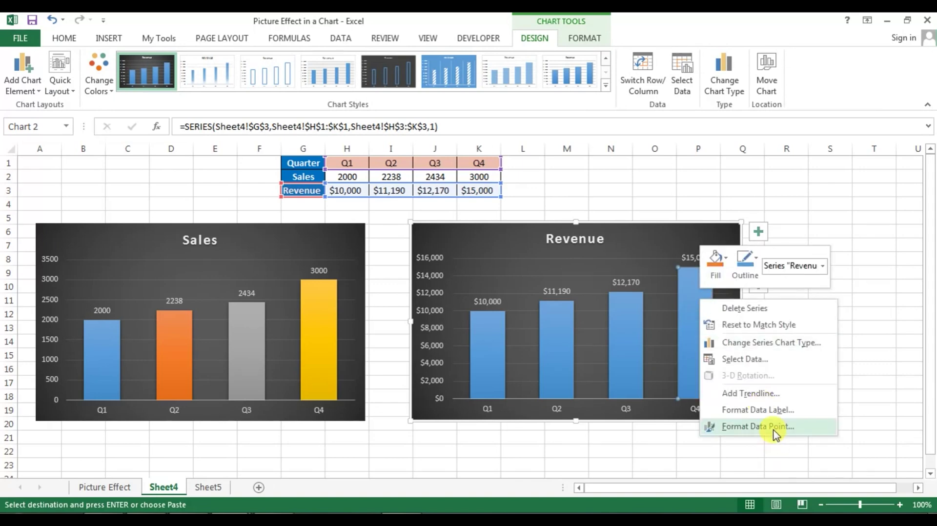
click(775, 428)
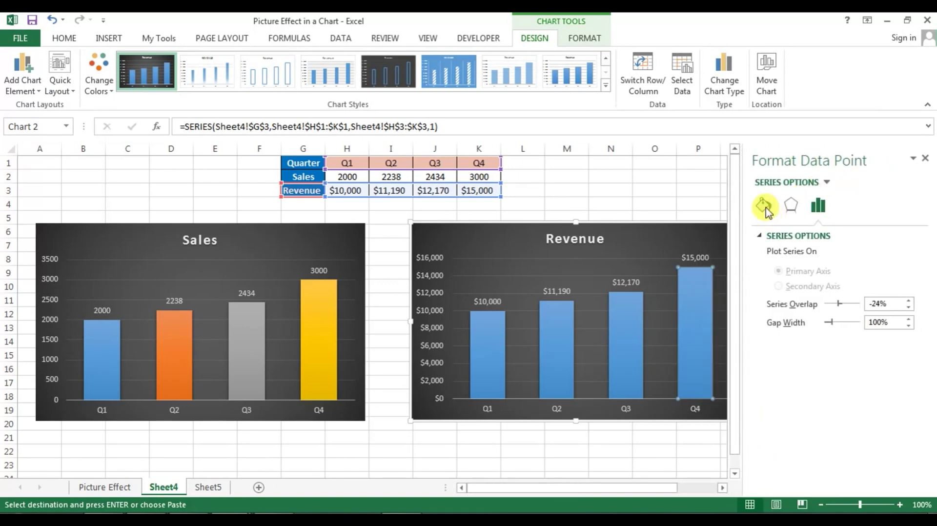
click(765, 207)
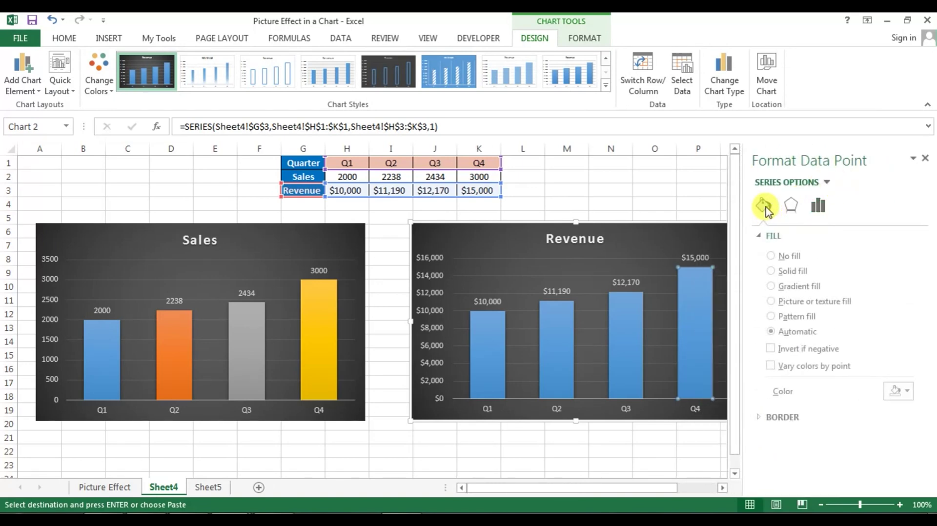
click(773, 366)
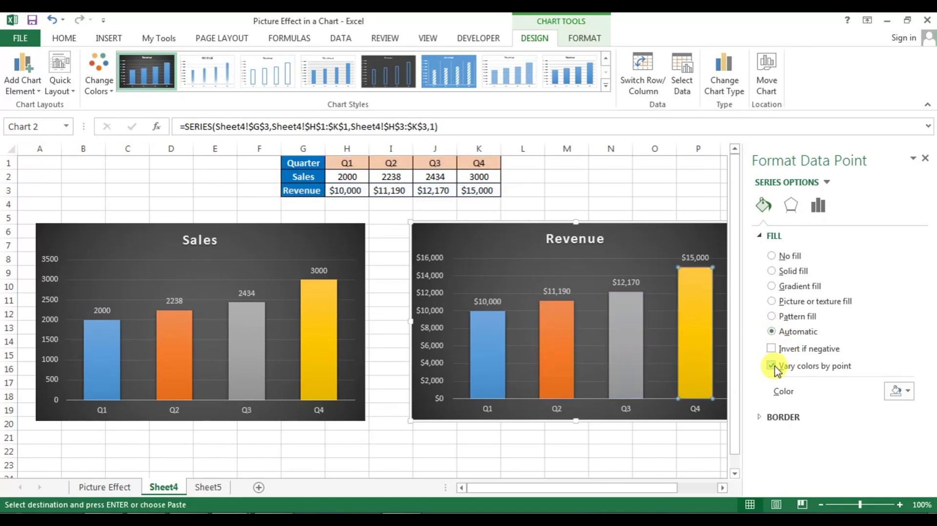
click(924, 158)
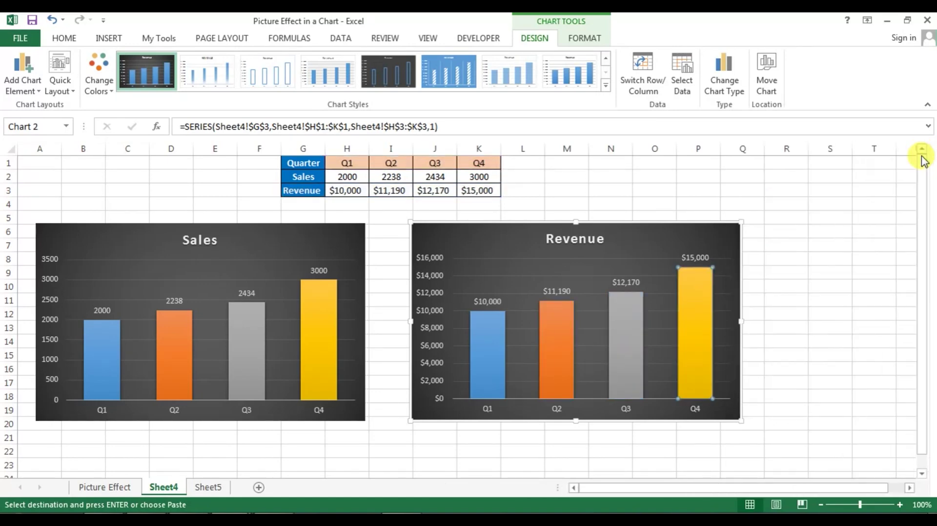
click(792, 227)
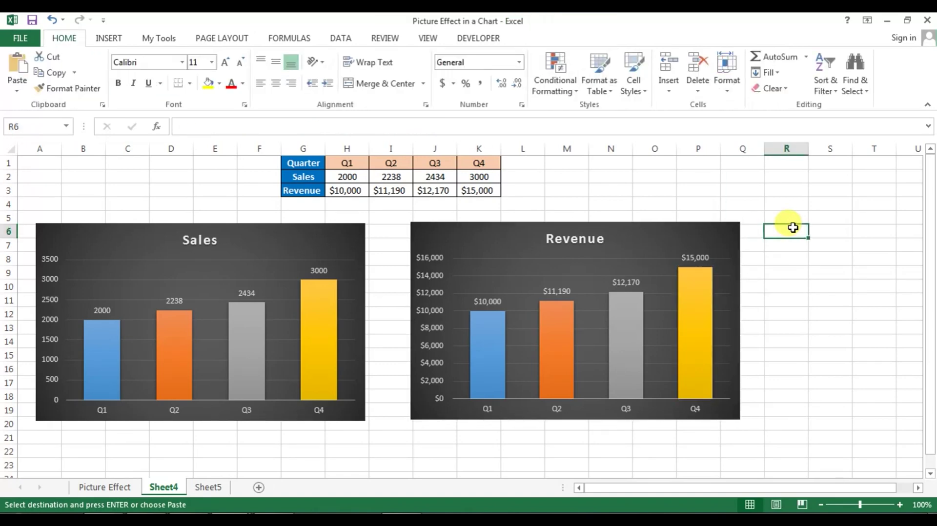
Cut the Sales and Revenue charts together from Sheet4 and paste them into Sheet5 at cell A1
click(294, 230)
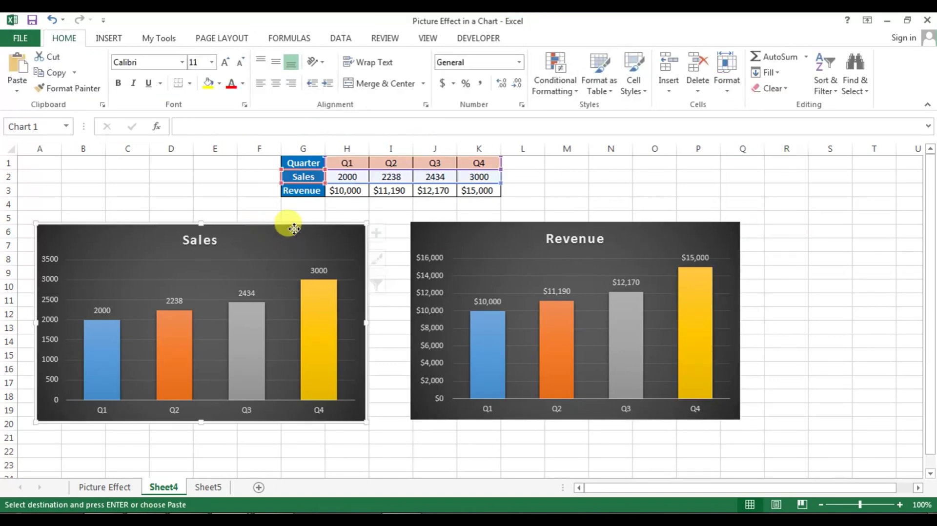
ctrl+click(469, 225)
key(ctrl+x)
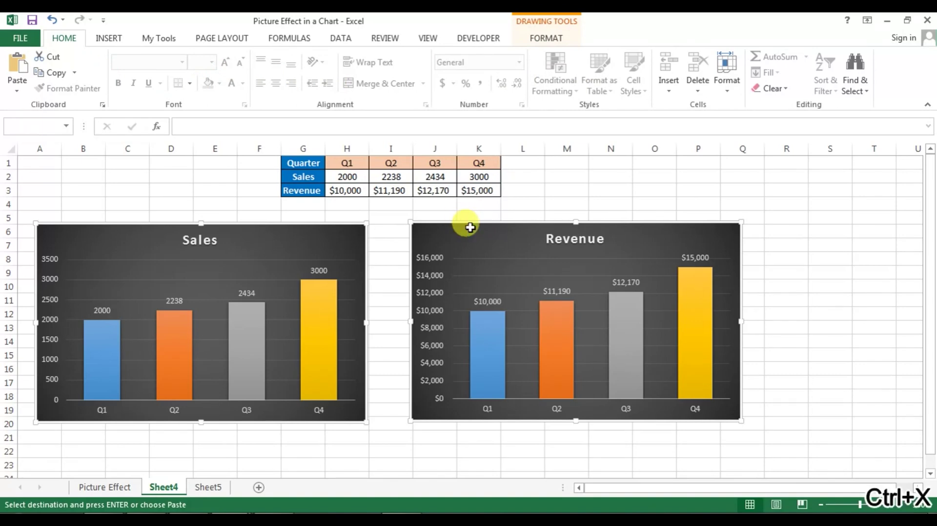
click(197, 488)
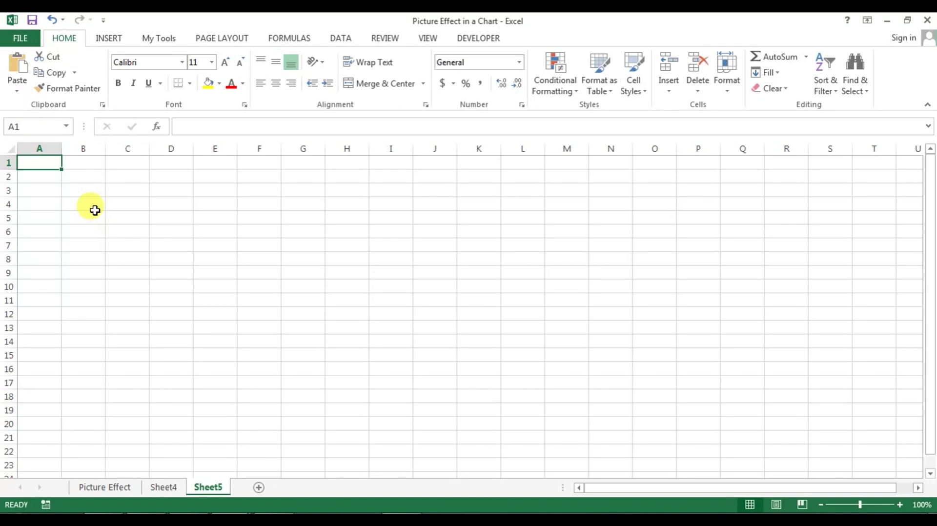
key(ctrl+v)
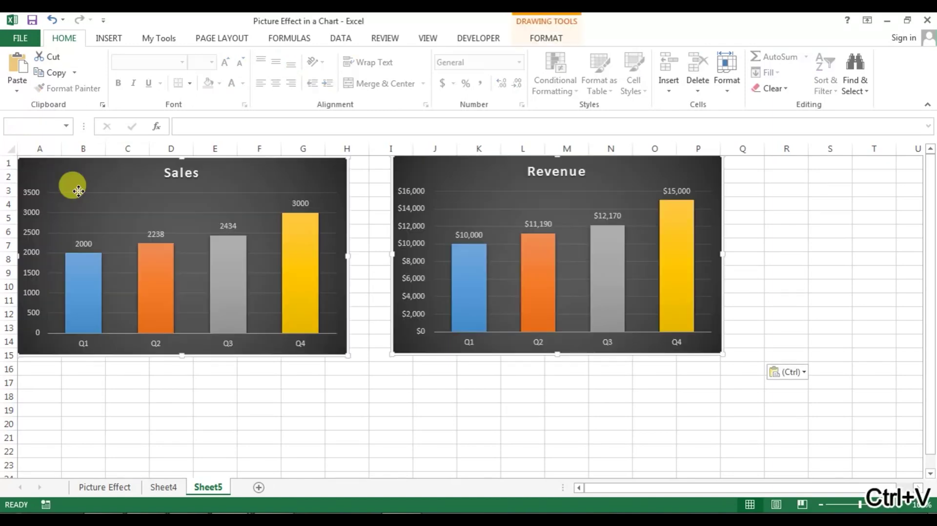
click(345, 369)
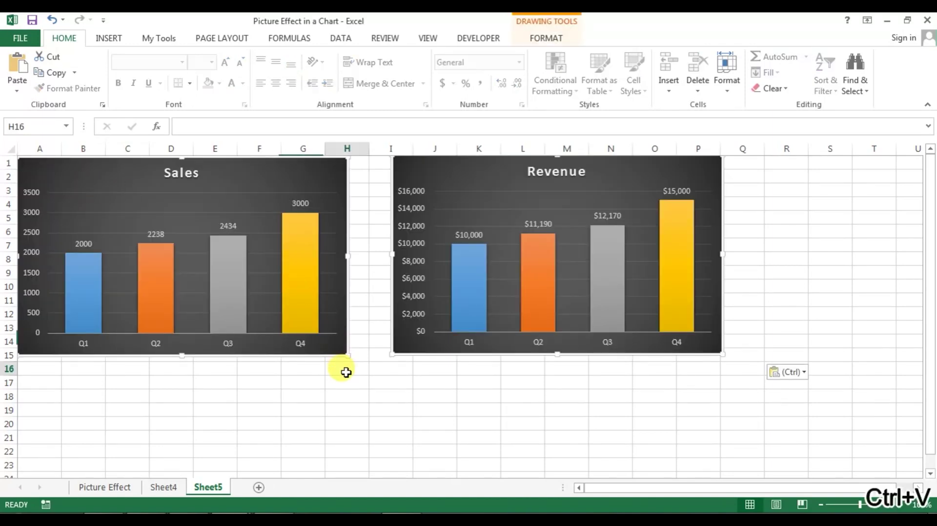
Narrow column H to fit the Sales chart's edge and move the Revenue chart to start at column J, level with the Sales chart
drag(370, 148, 355, 148)
drag(353, 148, 351, 148)
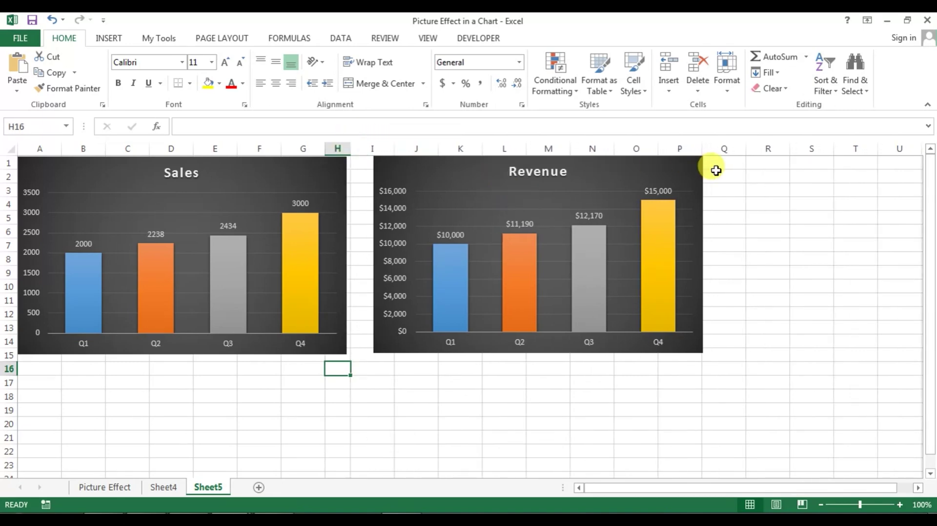
click(605, 158)
drag(605, 159, 626, 160)
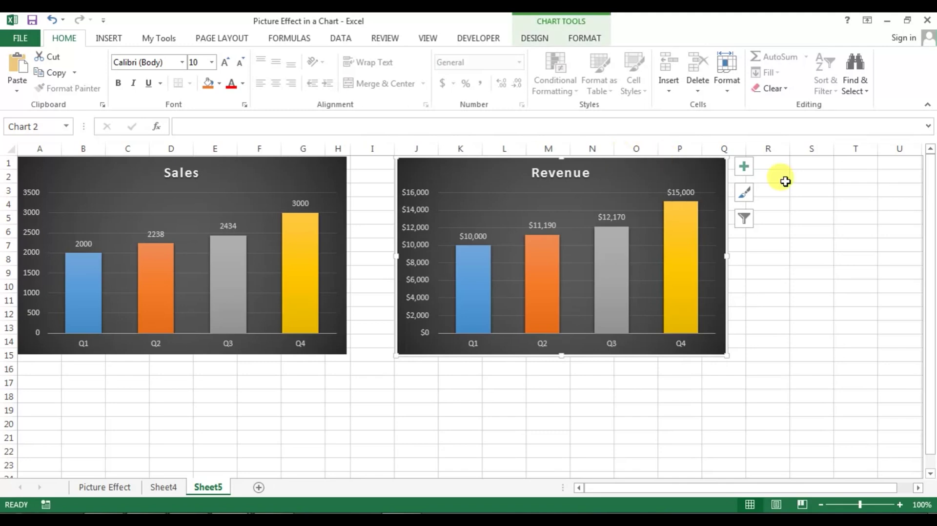
Narrow column Q to fit the Revenue chart's edge and reduce the height of row 15 to end just below both charts
click(795, 217)
drag(746, 148, 728, 150)
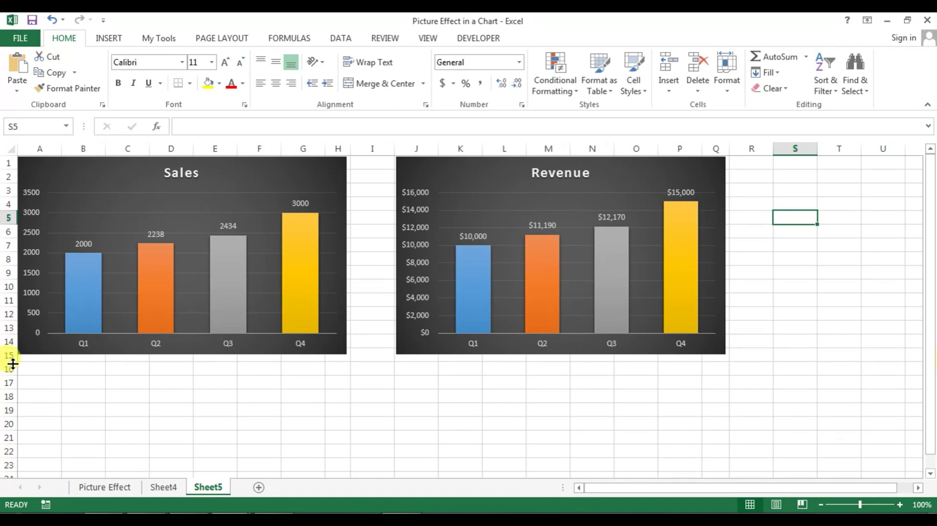
drag(13, 362, 13, 359)
click(184, 408)
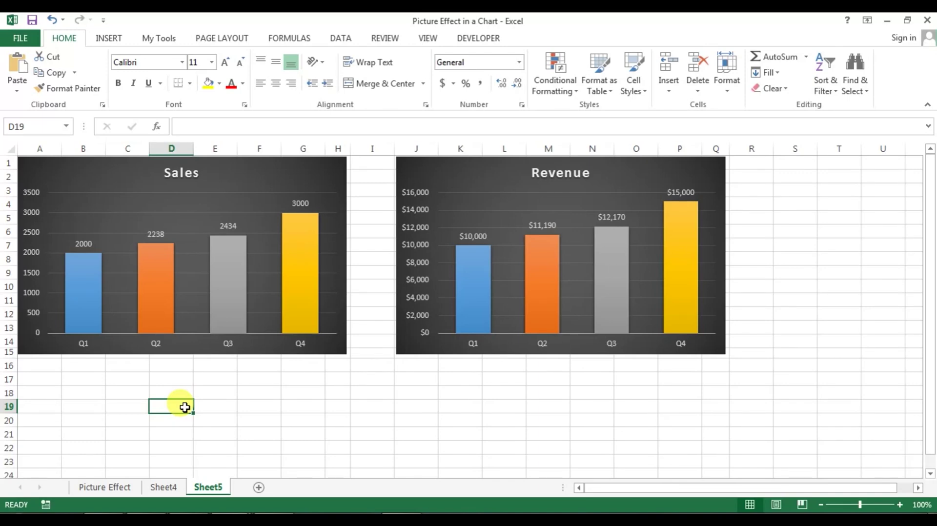
Open the ribbon customization options and select the Camera command from Commands Not in the Ribbon
click(22, 39)
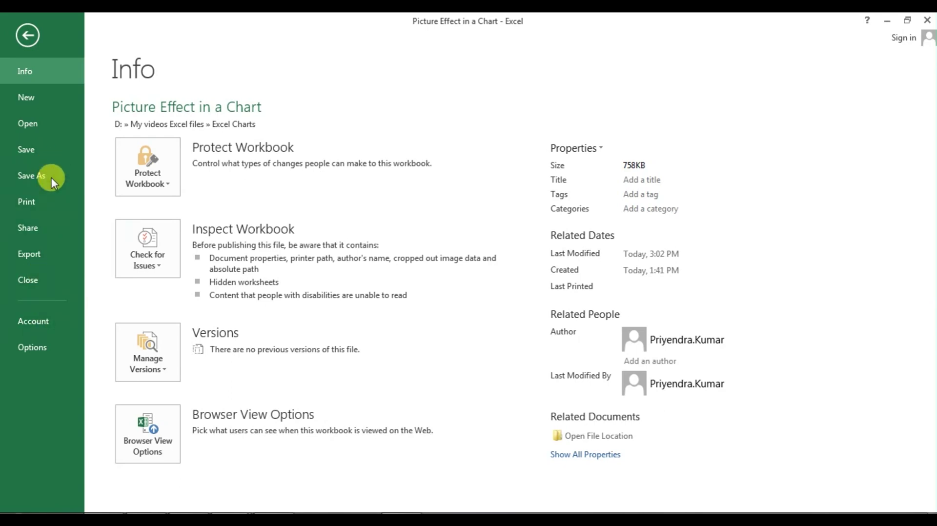
click(51, 344)
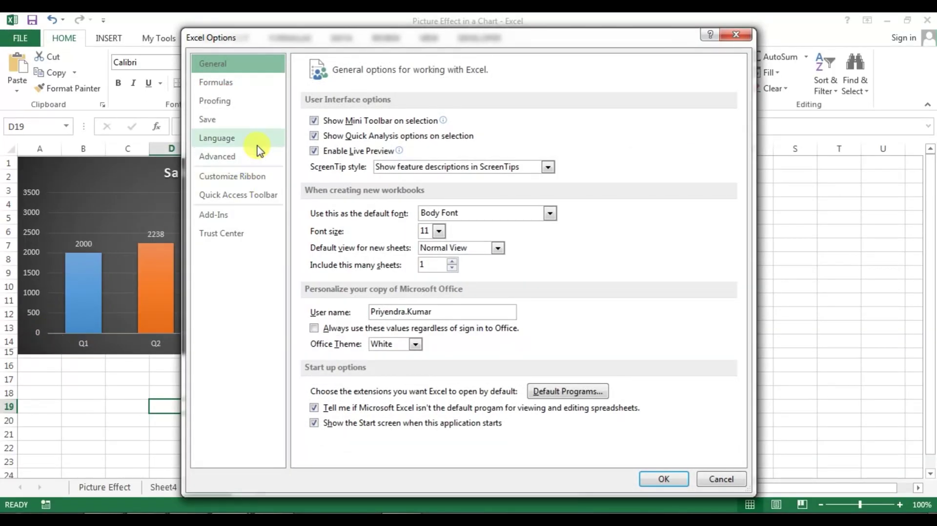
click(256, 180)
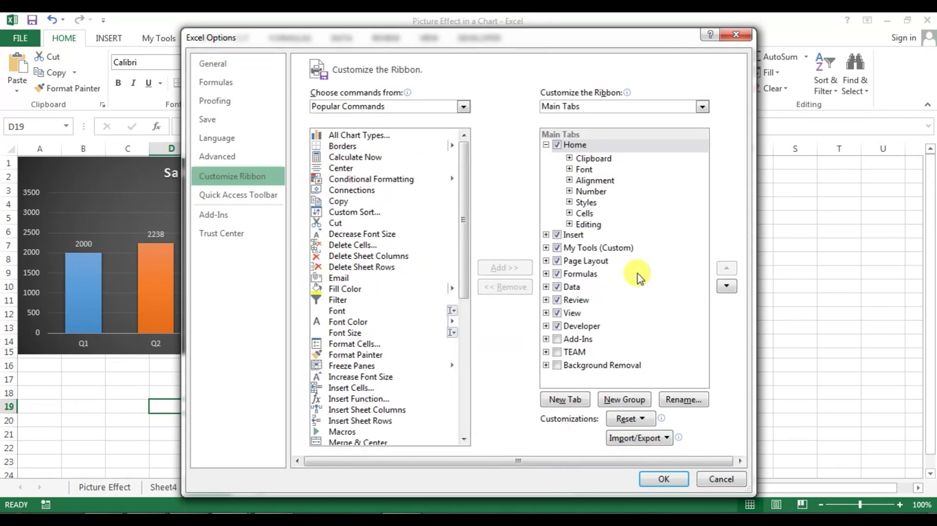
click(462, 109)
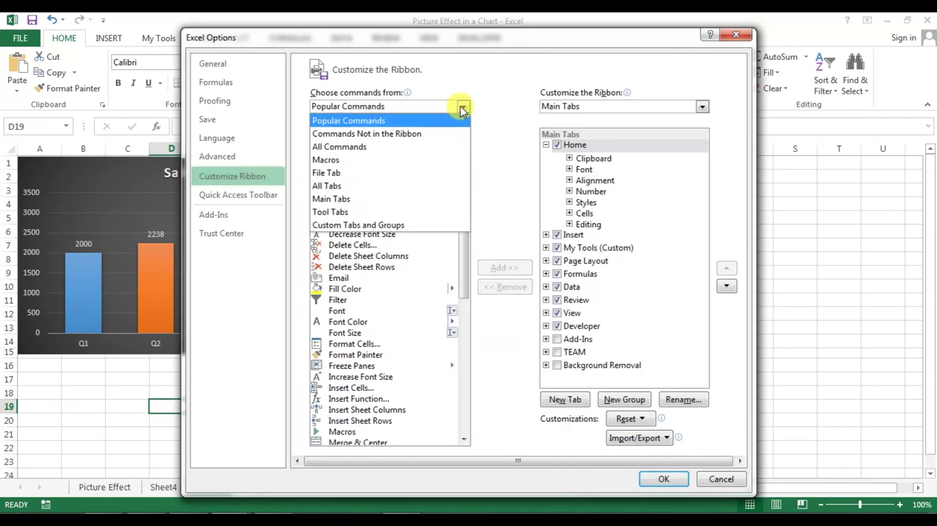
click(441, 134)
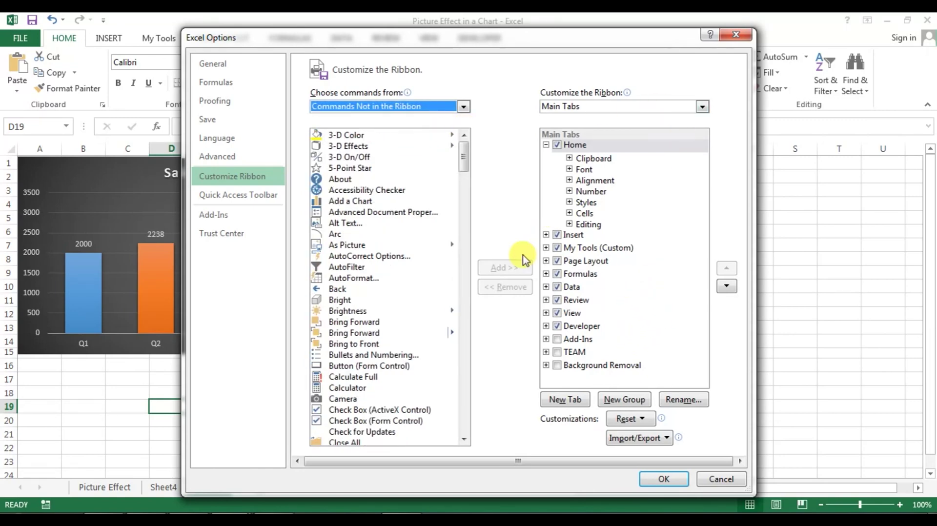
click(347, 400)
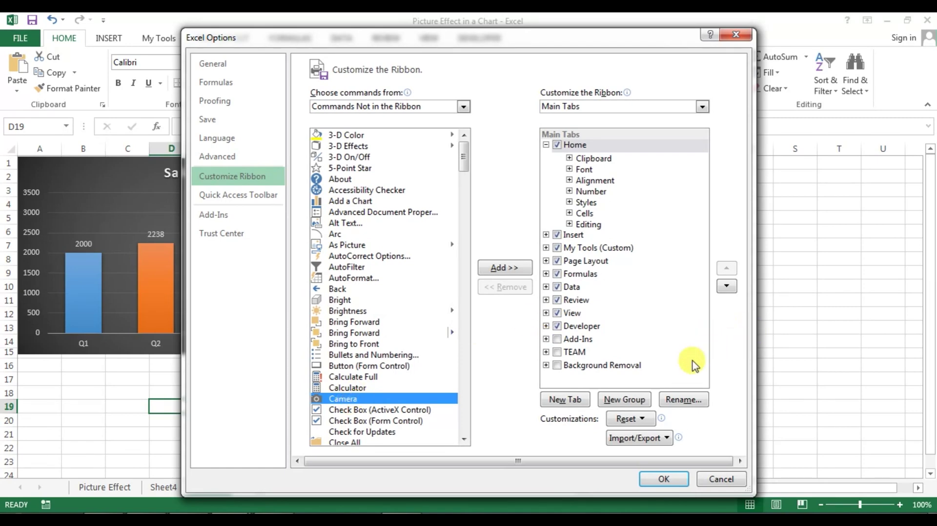
Create a new custom ribbon tab after Home, add the Camera command to its new group and apply the options
click(577, 400)
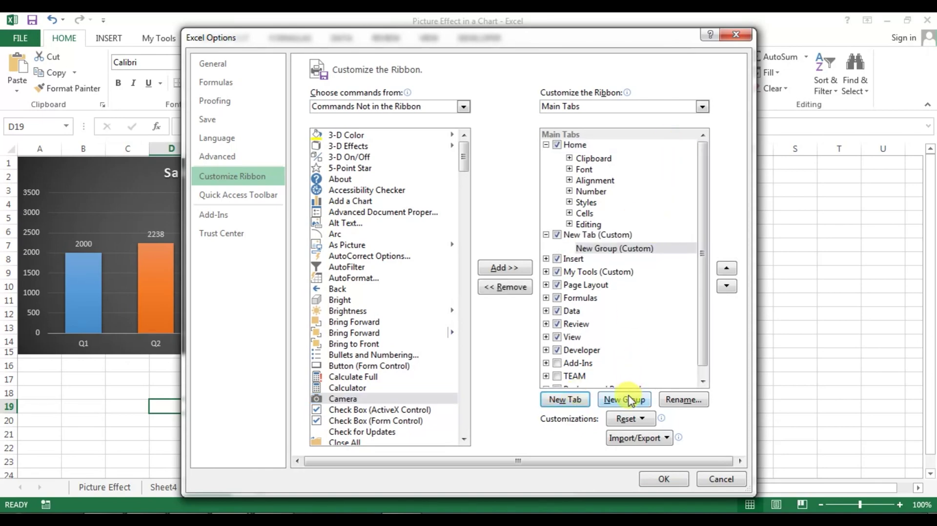
click(343, 402)
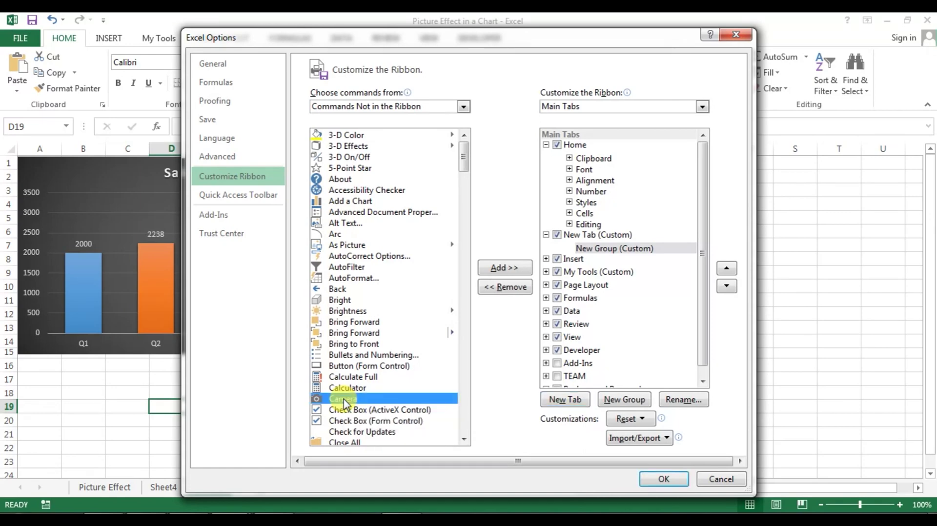
click(503, 270)
click(671, 481)
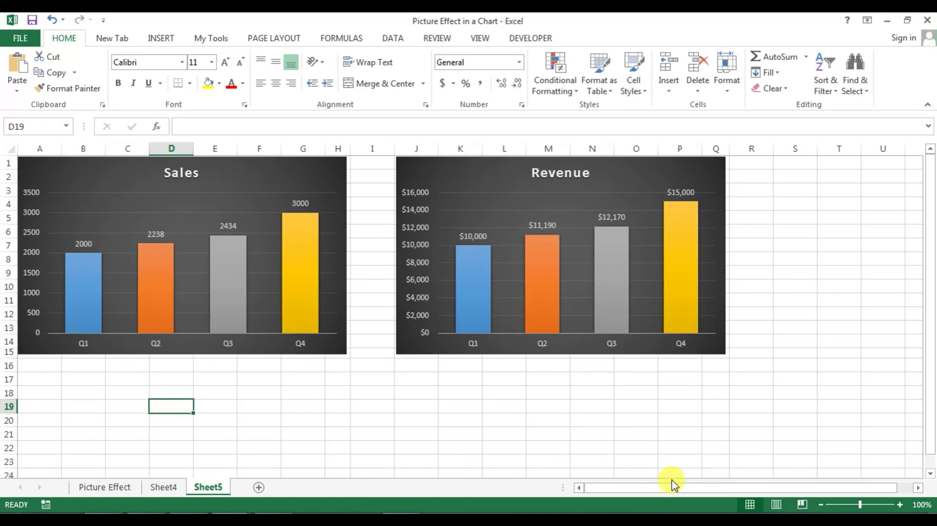
Bring up the newly added Camera tool and select the cell range A1:H15 behind the Sales chart
click(107, 46)
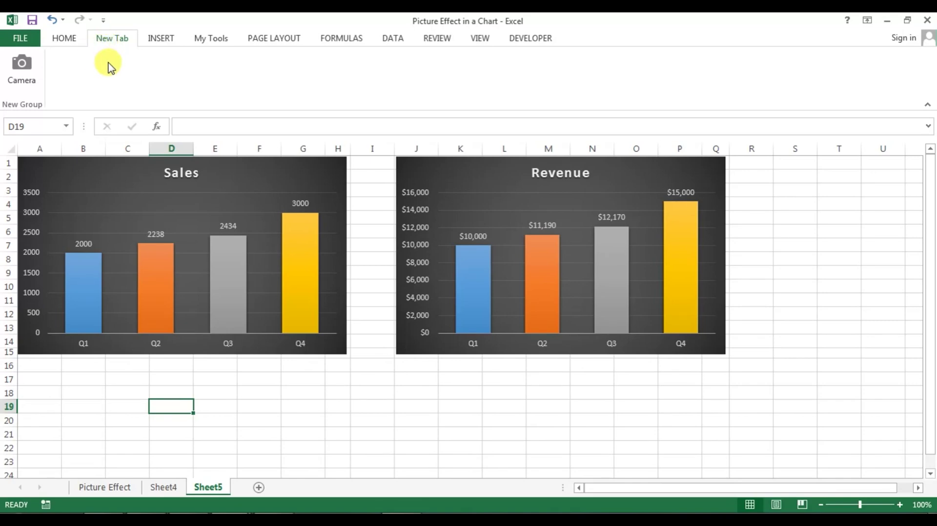
click(172, 382)
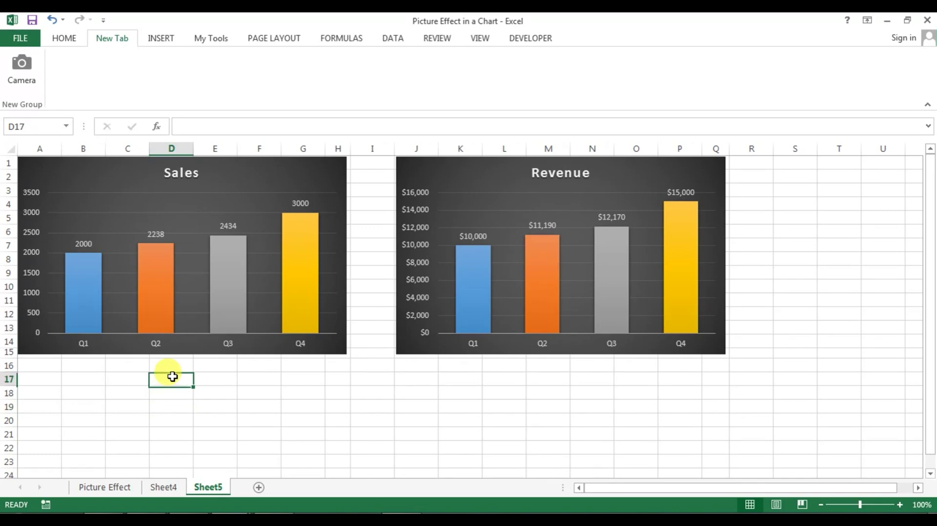
key(ctrl+Up)
key(Left)
key(Left)
key(Left)
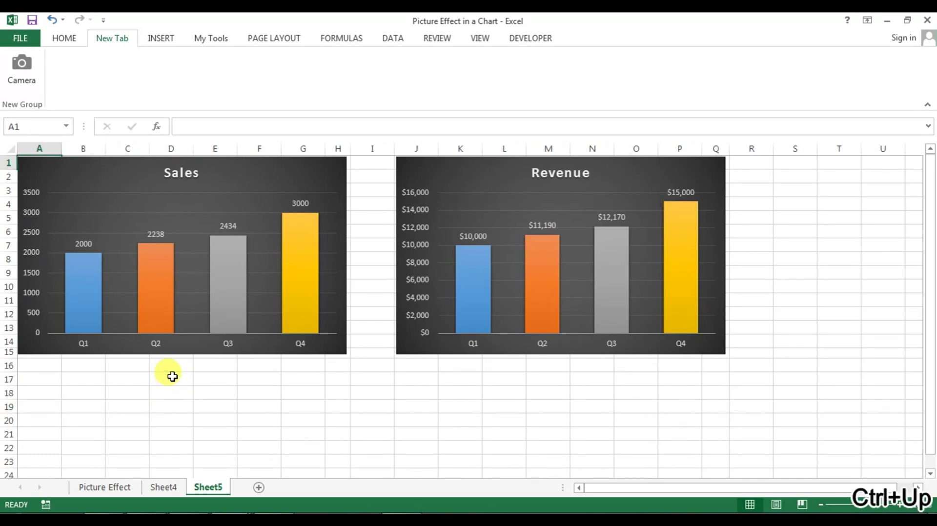
key(shift+Right)
key(shift+Right)
key(shift+Right)
key(shift+Right)
key(shift+Right)
key(shift+Right)
key(shift+Right)
key(shift+Down)
key(shift+Down)
key(shift+Down)
key(shift+Down)
key(shift+Down)
key(shift+Down)
key(shift+Down)
key(shift+Down)
key(shift+Down)
key(shift+Down)
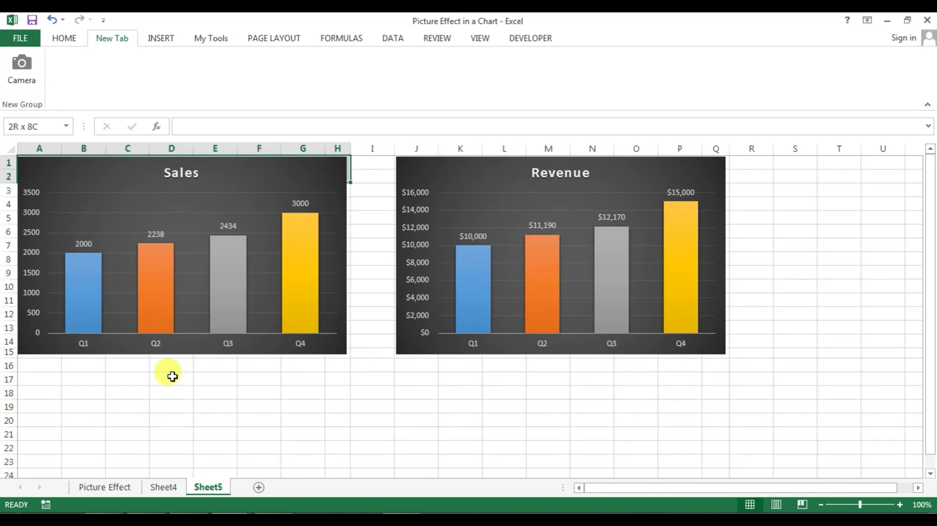
key(shift+Down)
key(shift+Down)
key(shift+Down)
key(shift+Down)
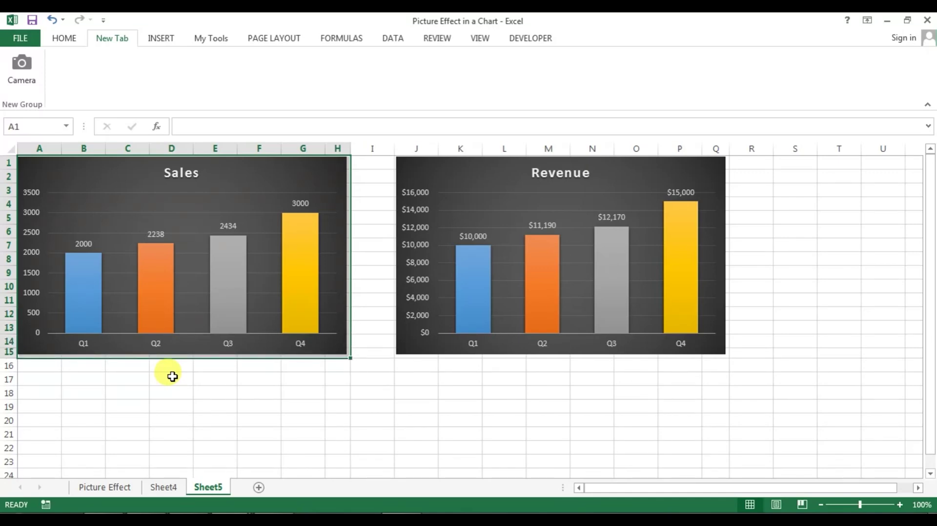
Capture the selected Sales chart range with the Camera tool and place its linked picture on Sheet4, below and left of the data table
click(32, 68)
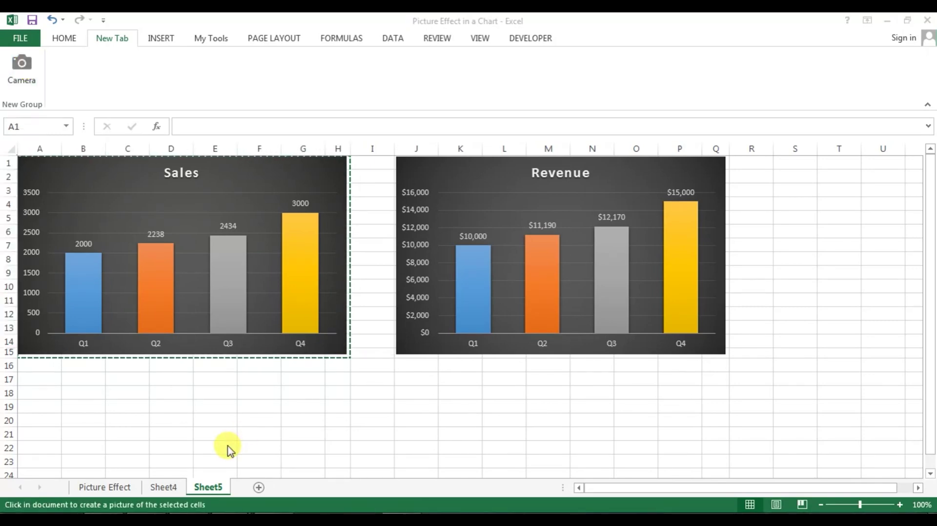
click(173, 487)
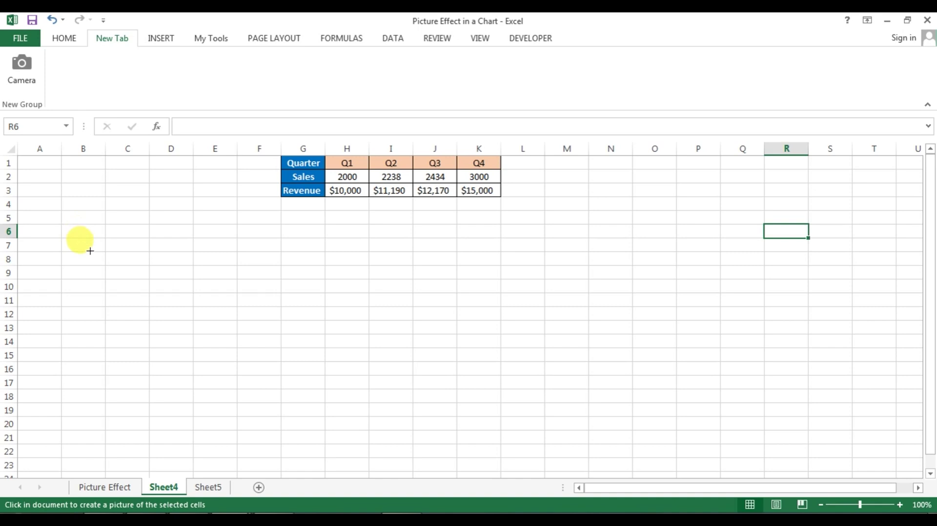
click(76, 239)
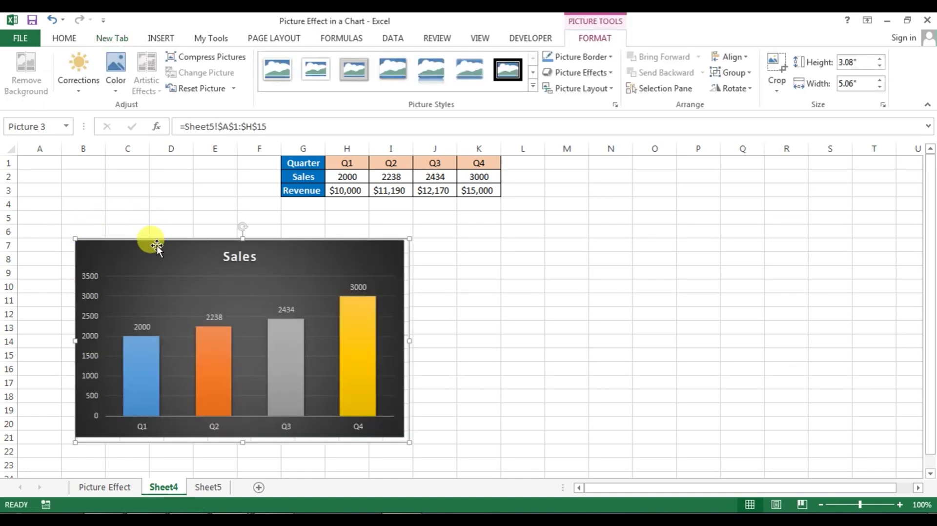
drag(156, 245, 132, 235)
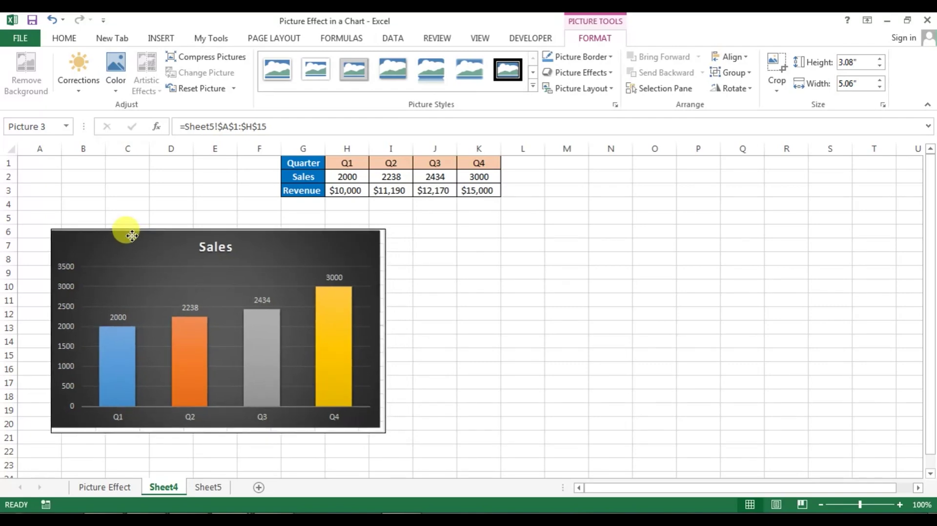
Select the cell range J1:Q15 behind the Revenue chart on Sheet5
click(208, 487)
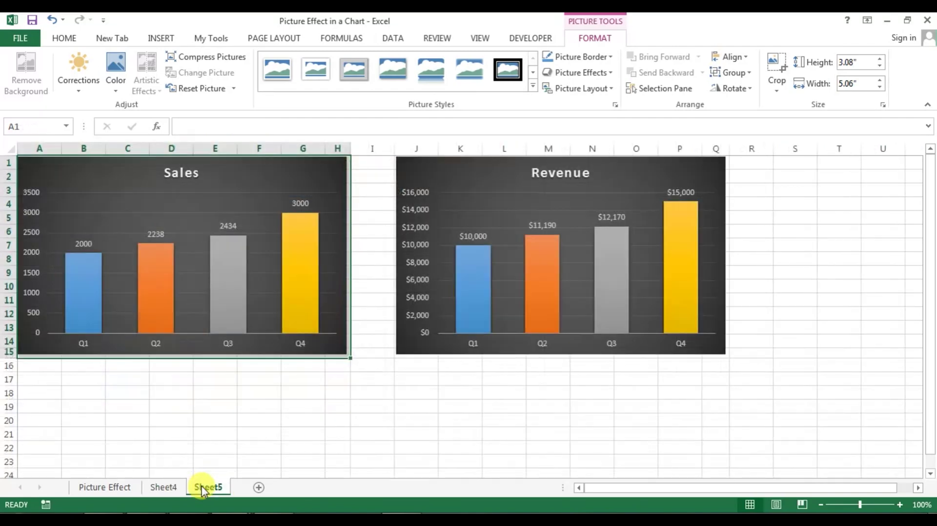
click(464, 395)
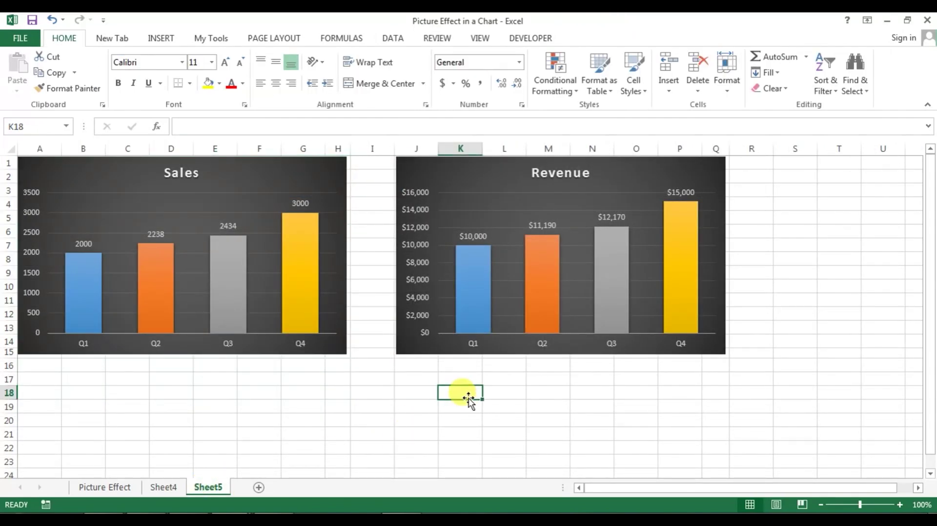
key(ctrl+Up)
key(Left)
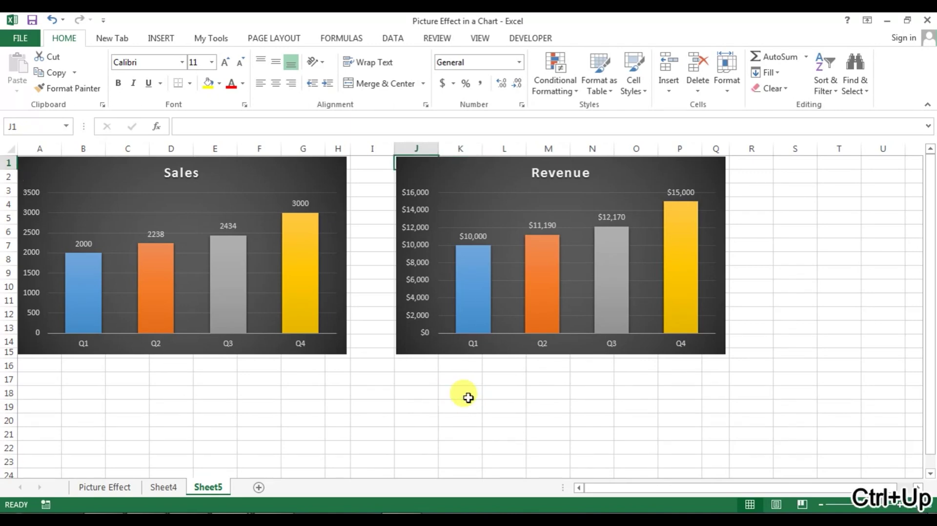
key(shift+Right)
key(shift+Right)
key(shift+Right)
key(shift+Right)
key(shift+Right)
key(shift+Right)
key(shift+Right)
key(shift+Down)
key(shift+Down)
key(shift+Down)
key(shift+Down)
key(shift+Down)
key(shift+Down)
key(shift+Down)
key(shift+Down)
key(shift+Down)
key(shift+Down)
key(shift+Down)
key(shift+Down)
key(shift+Down)
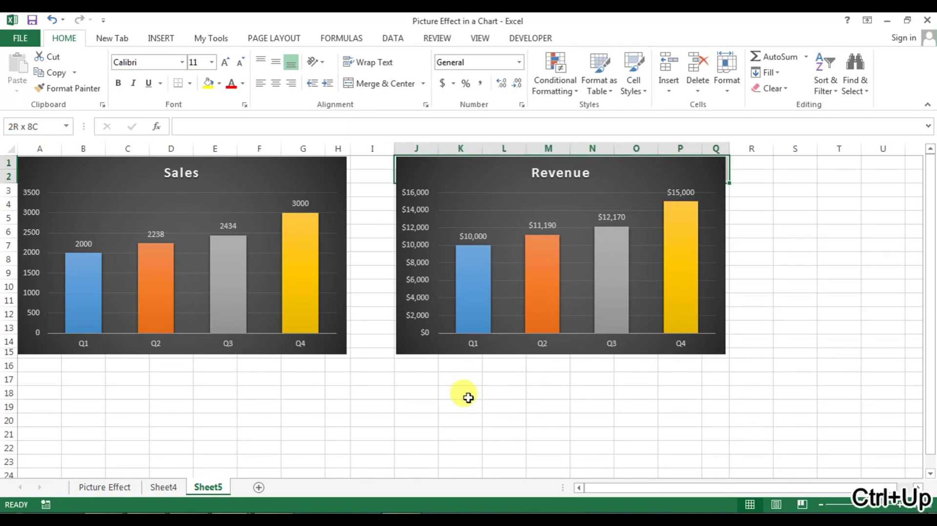
key(shift+Down)
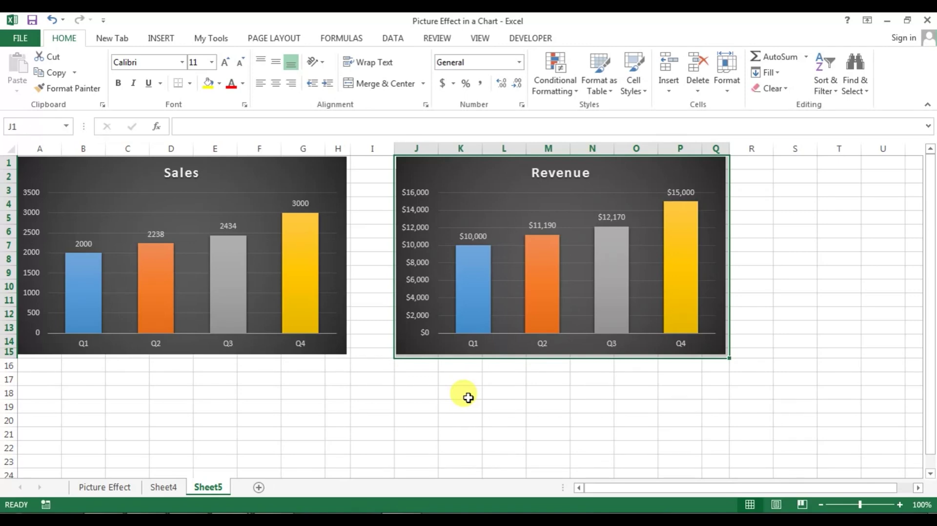
Capture the selected range with the Camera tool and place the Revenue picture on Sheet4, beside the Sales picture
click(116, 39)
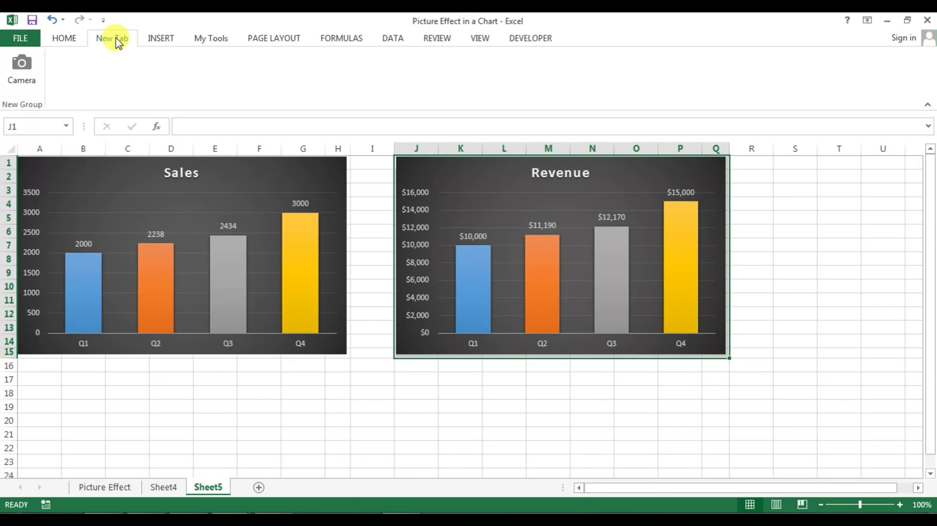
click(28, 70)
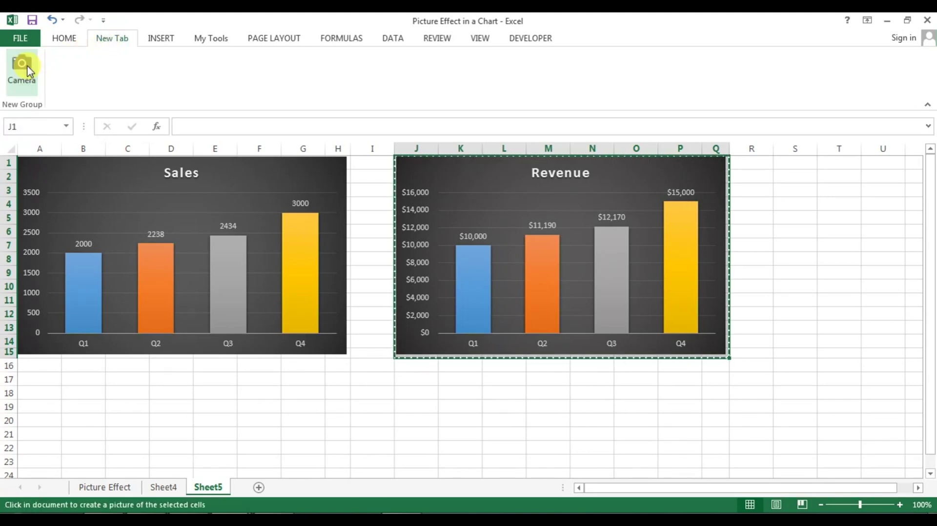
click(165, 487)
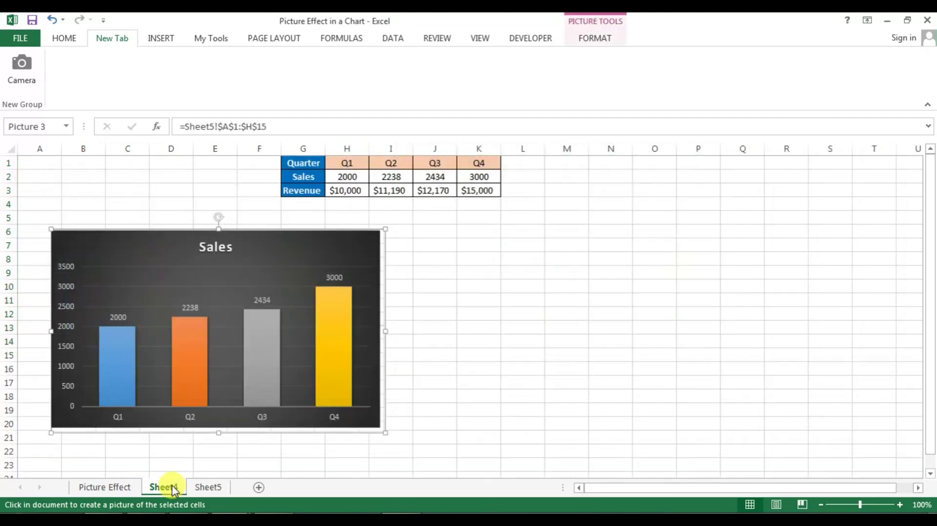
click(494, 237)
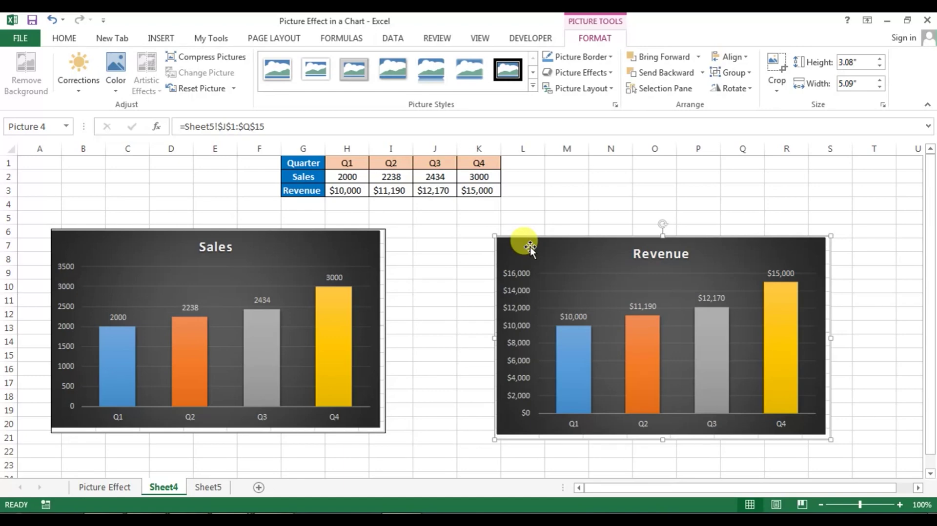
drag(530, 246, 507, 243)
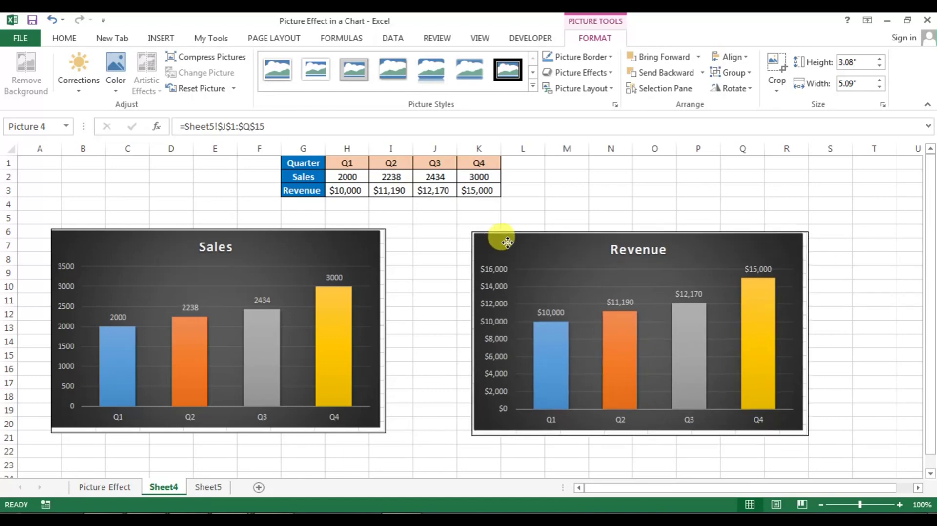
Crop the white margins off the right and bottom edges of the Sales picture, to about 2.99" by 4.98"
click(322, 292)
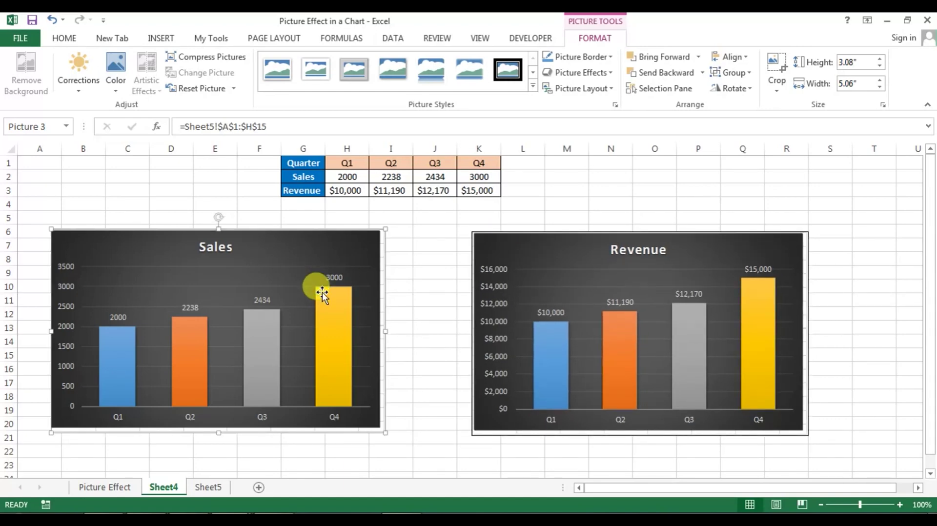
click(777, 70)
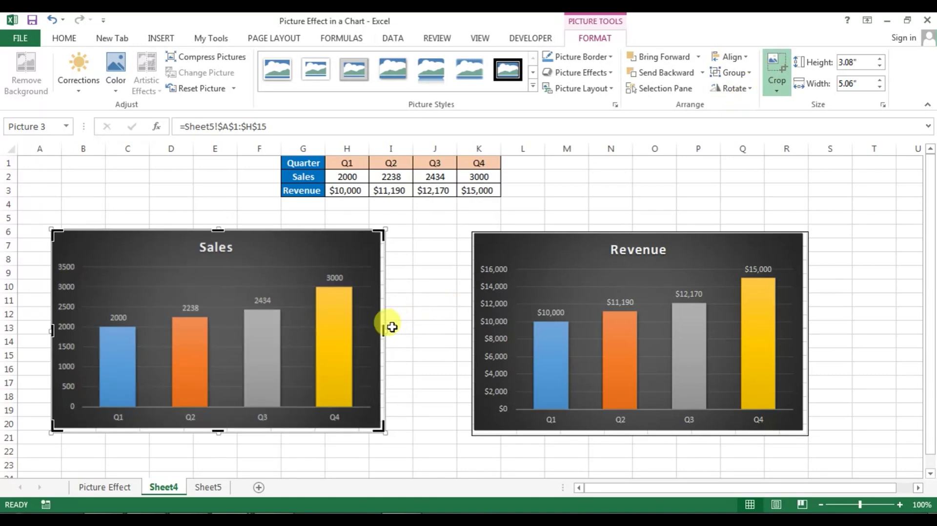
drag(383, 330, 380, 330)
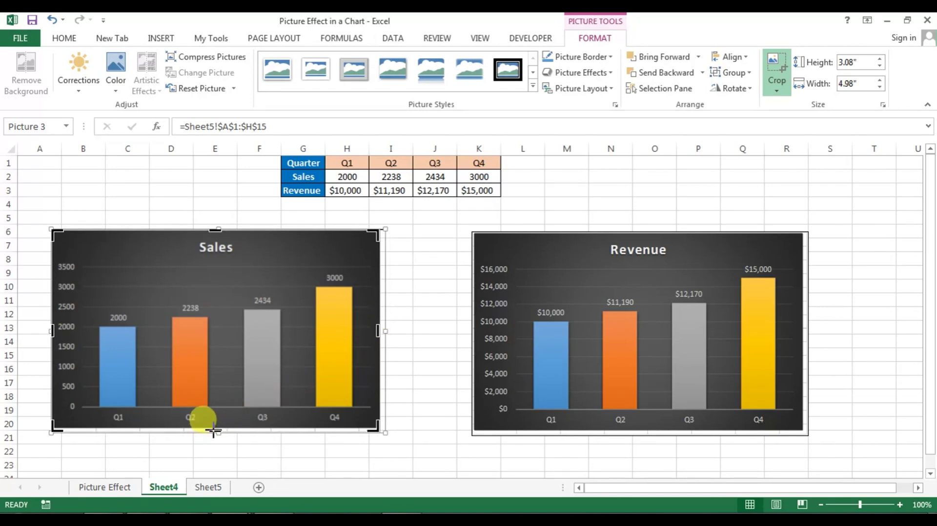
key(Escape)
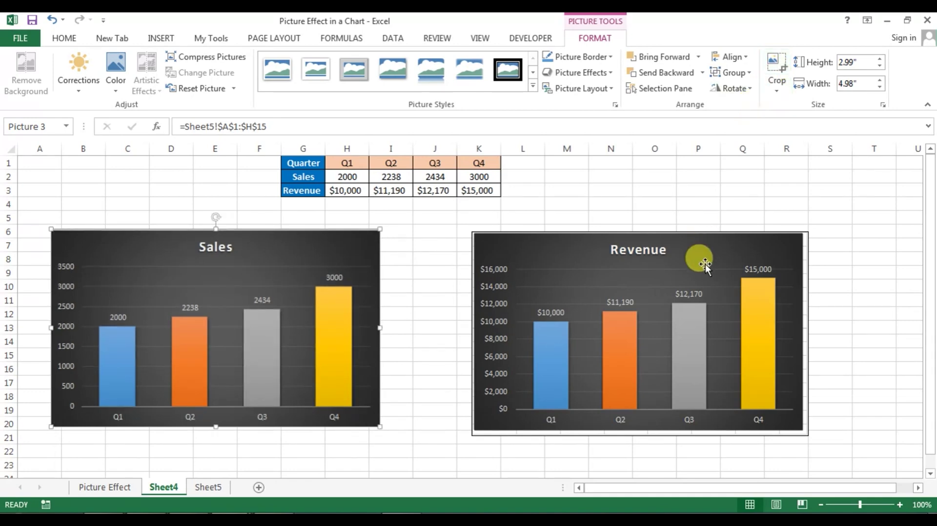
Crop the white margins off the right and bottom edges of the Revenue picture, to about 3.01" by 4.98"
click(705, 249)
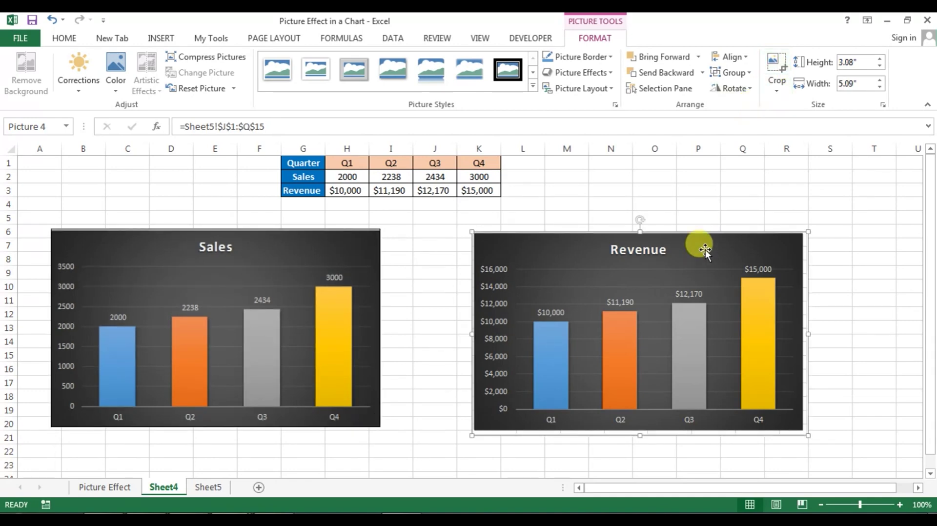
click(777, 74)
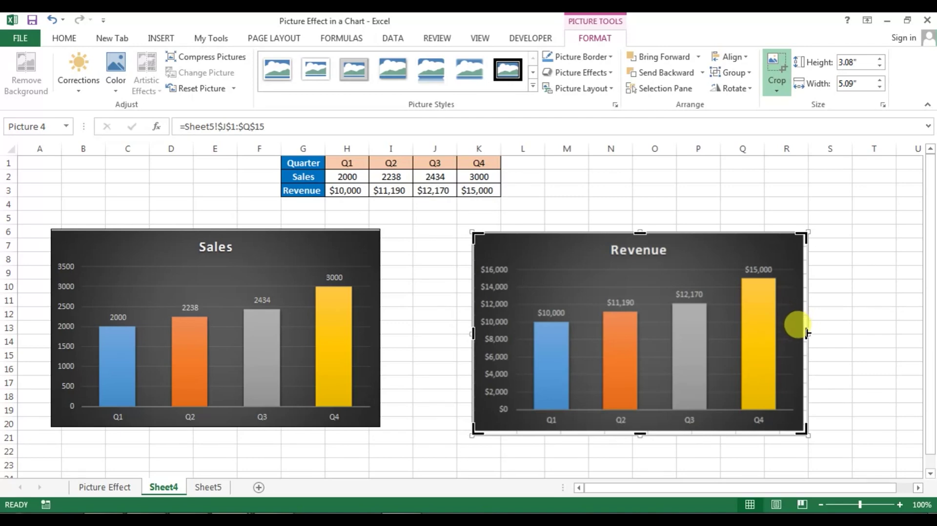
drag(806, 334, 800, 334)
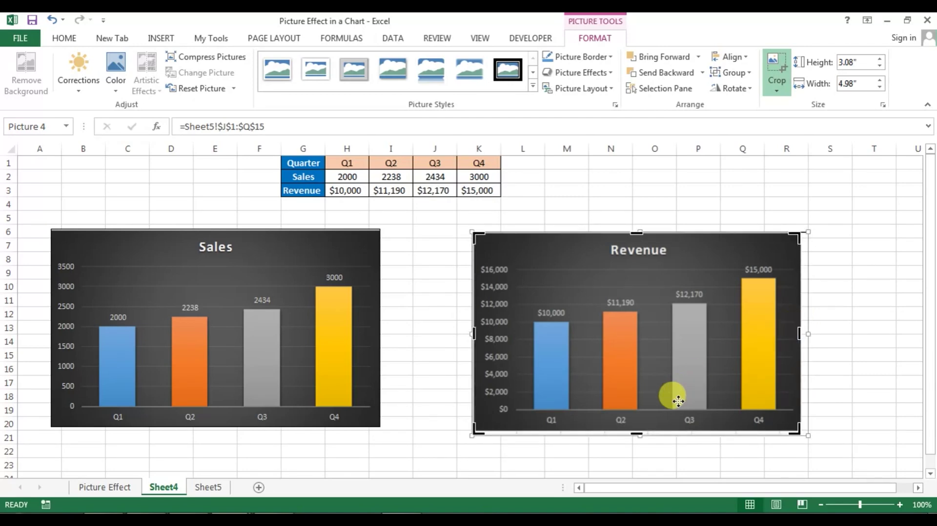
drag(637, 433, 635, 429)
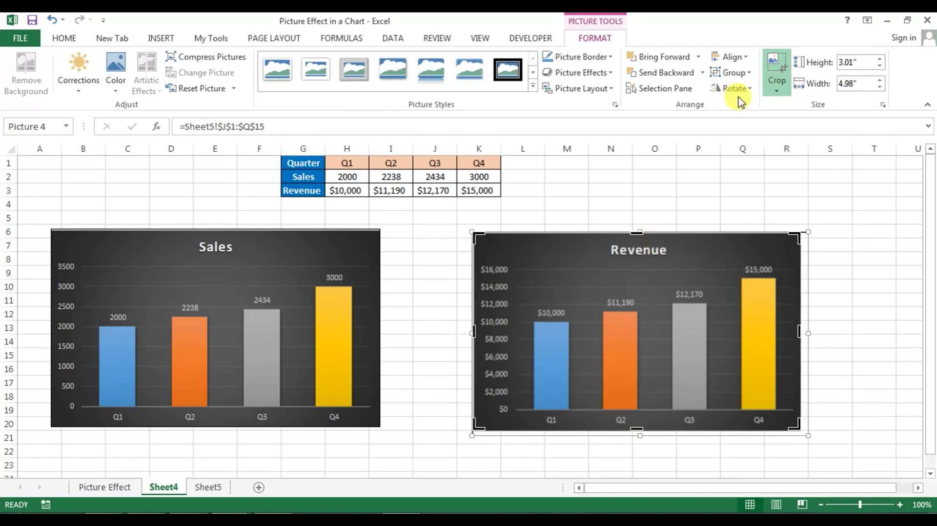
click(781, 67)
click(555, 249)
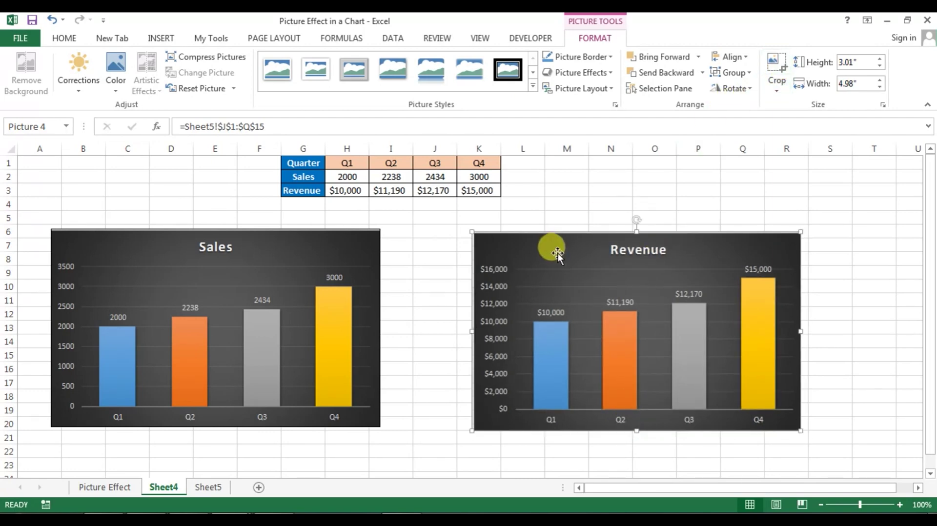
Apply the reflected picture style with a right-receding perspective to the Sales picture and move the picture slightly up
click(454, 247)
click(344, 262)
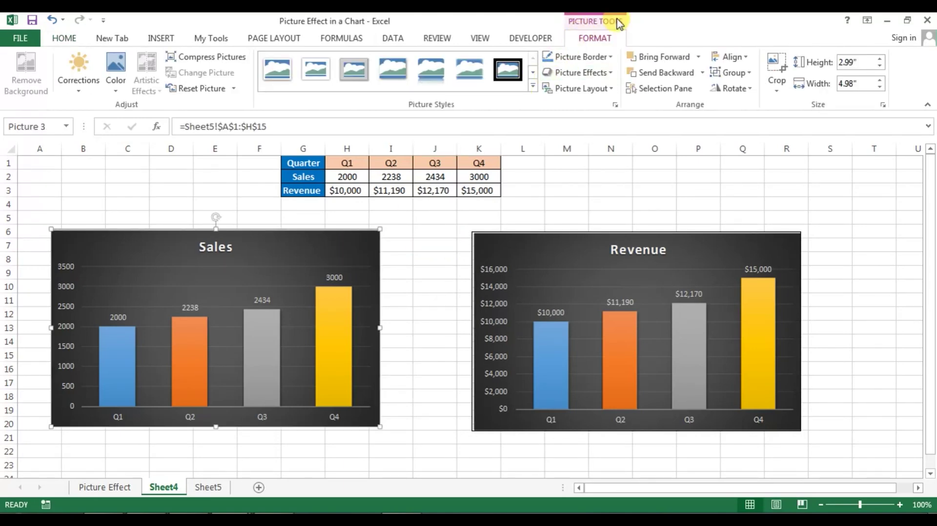
click(533, 87)
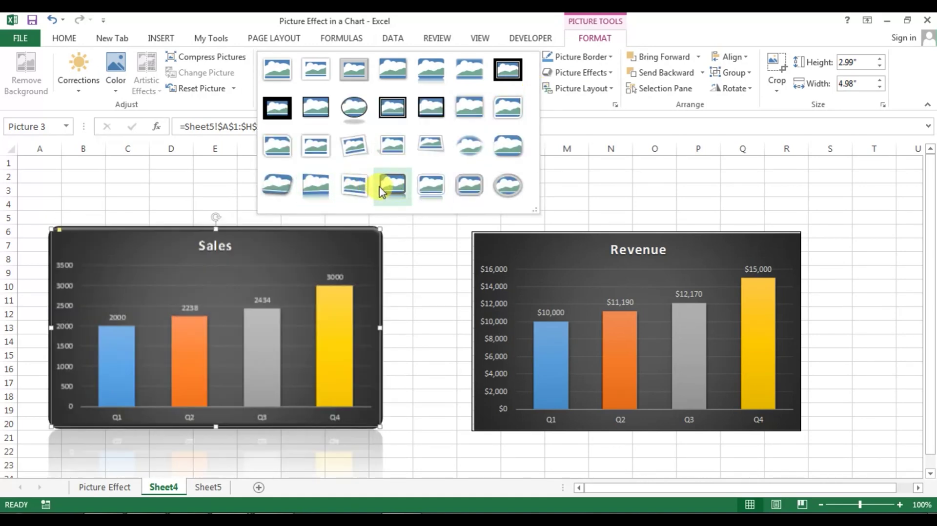
click(321, 190)
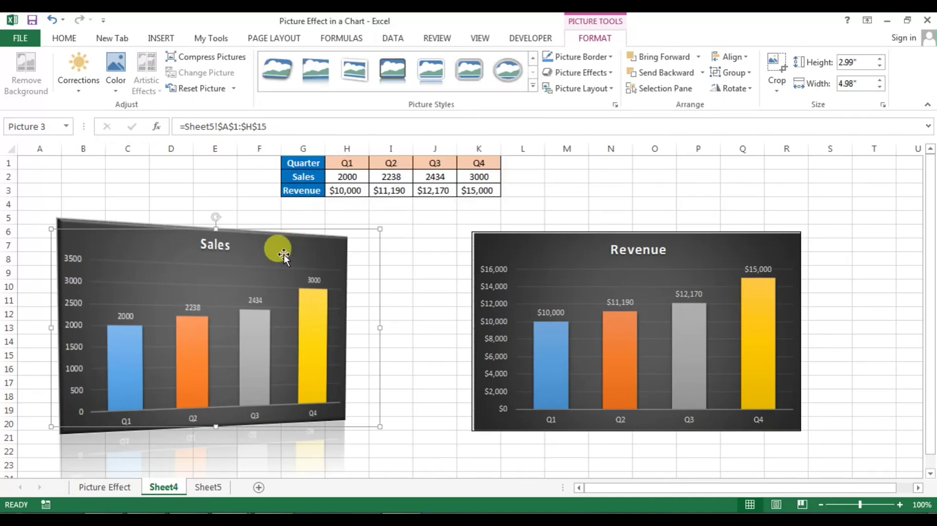
drag(283, 253, 279, 241)
Open the Sales picture's 3-D rotation settings and set its X rotation to 340°
right_click(279, 241)
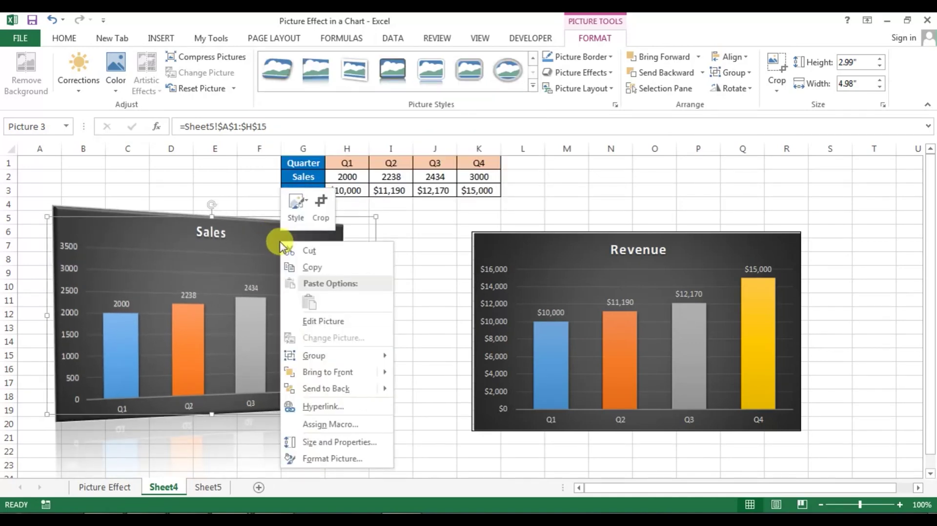
click(344, 458)
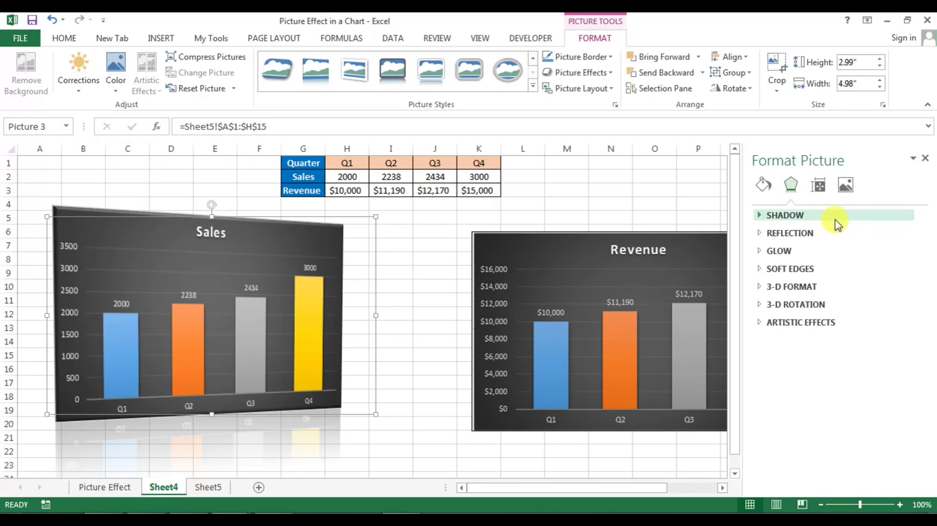
click(759, 307)
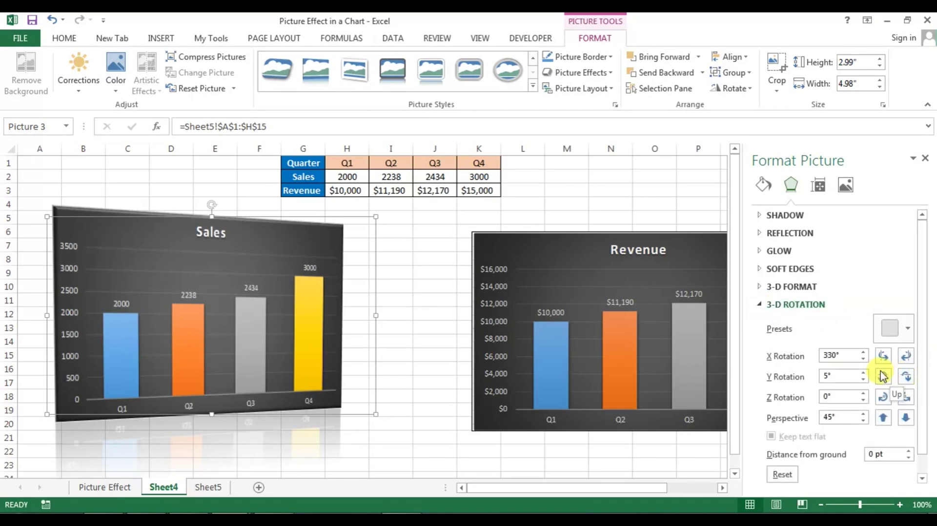
click(787, 355)
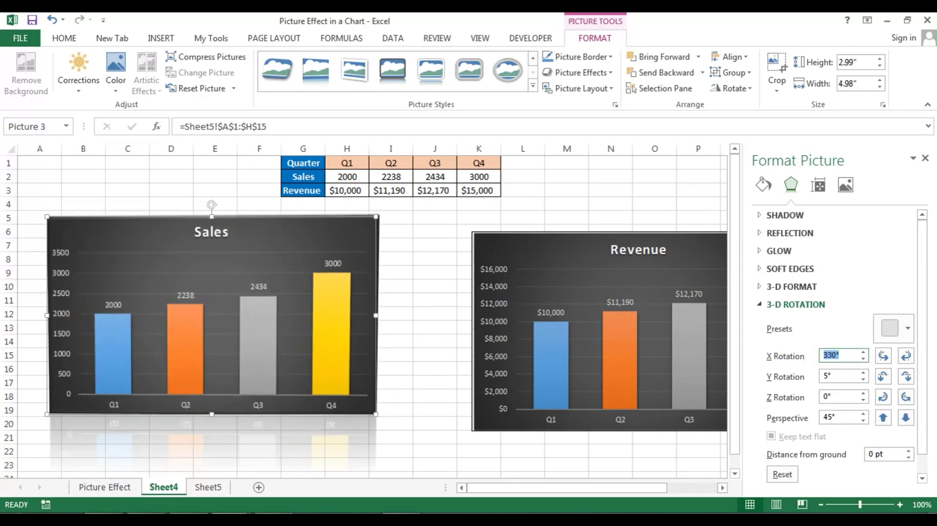
text(340)
key(Return)
Set the Sales picture's Y rotation to 10° and its Z rotation to 10°
click(839, 376)
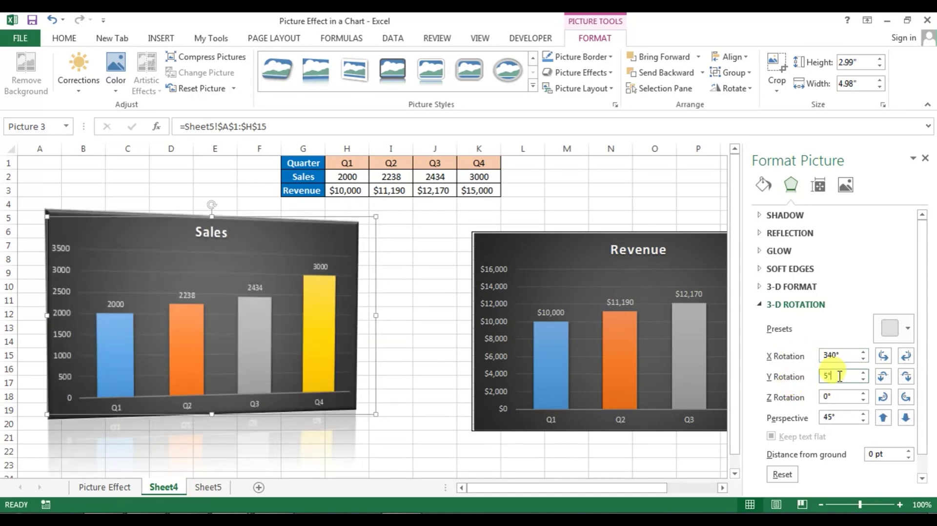
click(808, 377)
text(10)
click(847, 396)
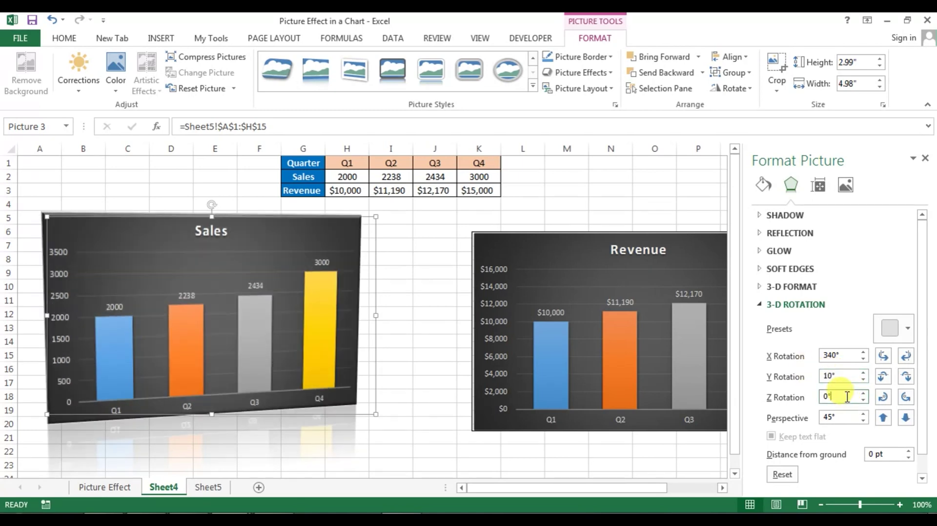
key(BackSpace)
text(10)
Set the Sales picture's 3-D perspective to 100 and deselect the picture
click(837, 417)
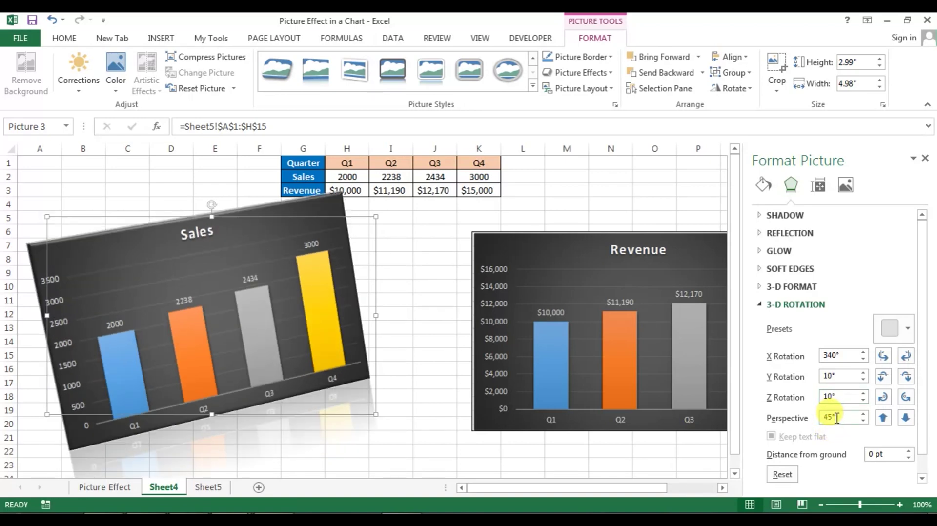
key(Delete)
key(shift+Home)
key(BackSpace)
text(100)
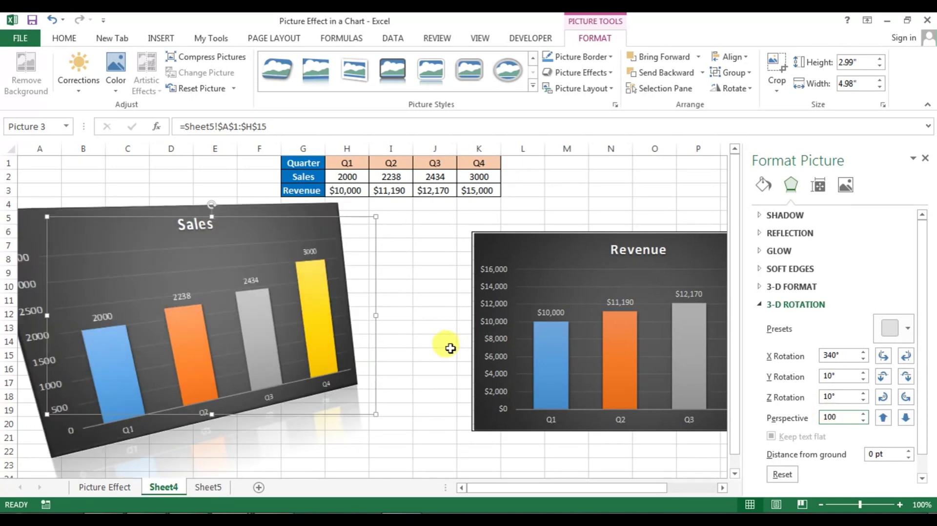
click(448, 330)
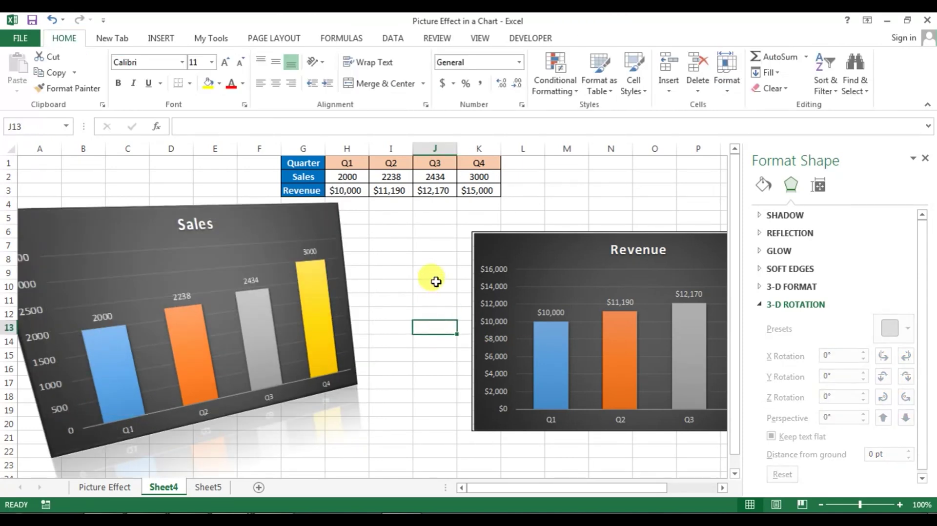
Move the Sales picture slightly right and apply the reflected style with a right-receding perspective to the Revenue picture
drag(307, 209, 355, 213)
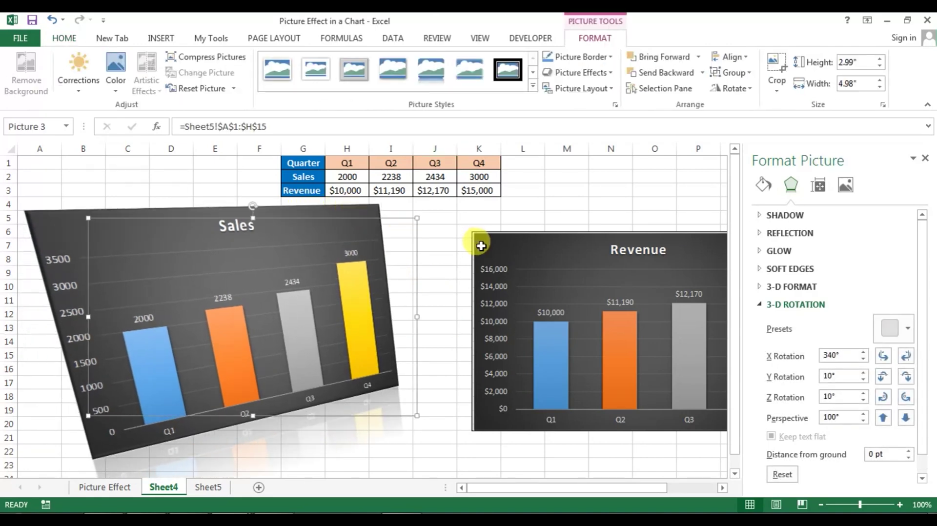
click(496, 251)
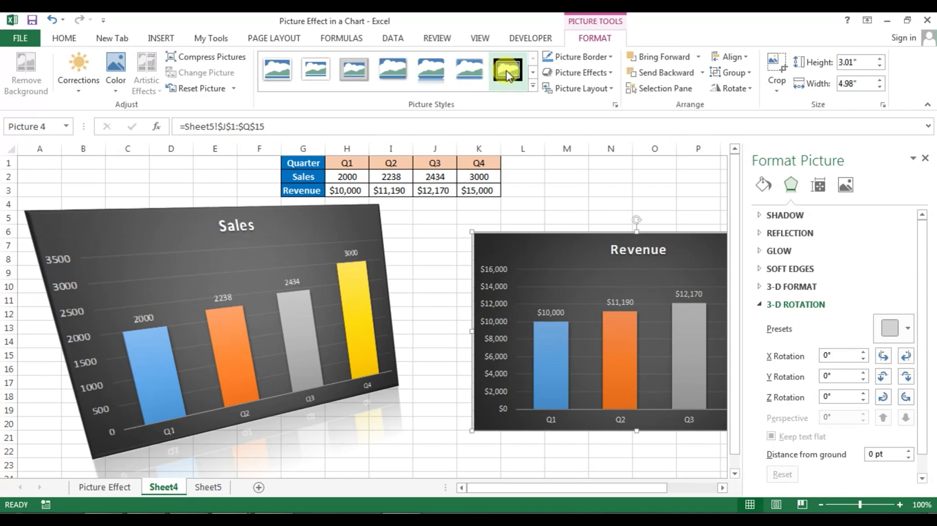
click(533, 86)
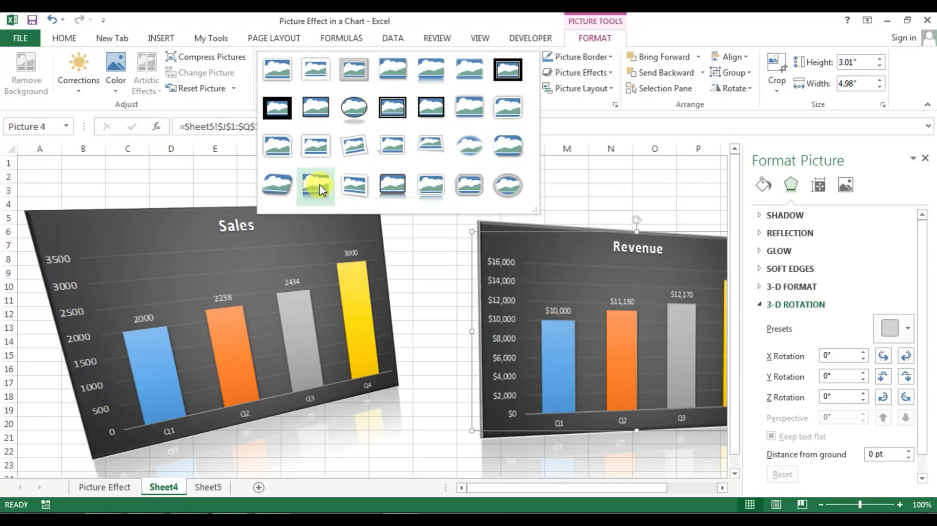
click(320, 187)
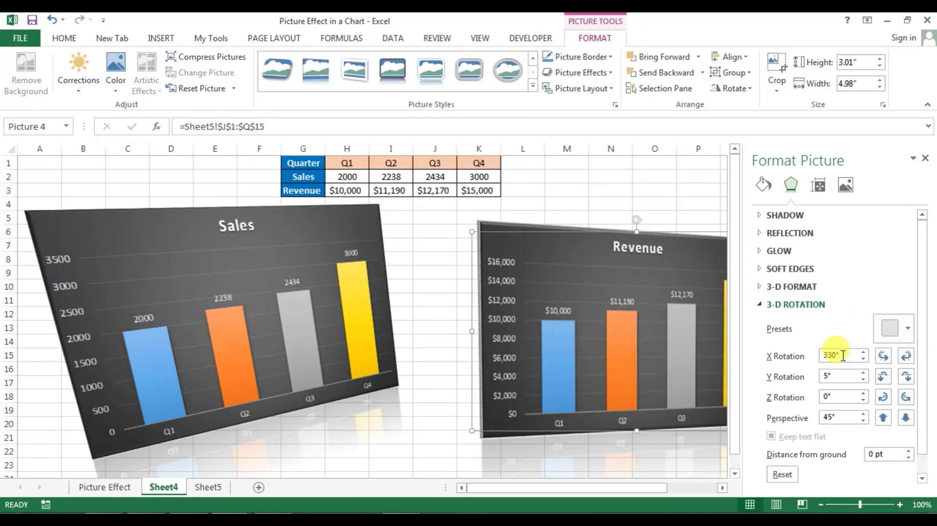
Set the Revenue picture's X rotation to 20° and its Y rotation to 10°
drag(843, 356, 799, 366)
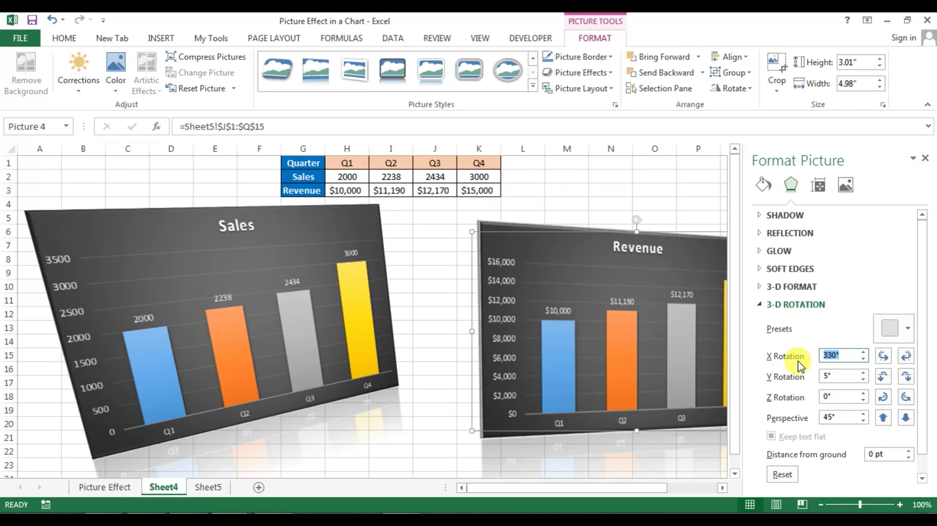
text(20)
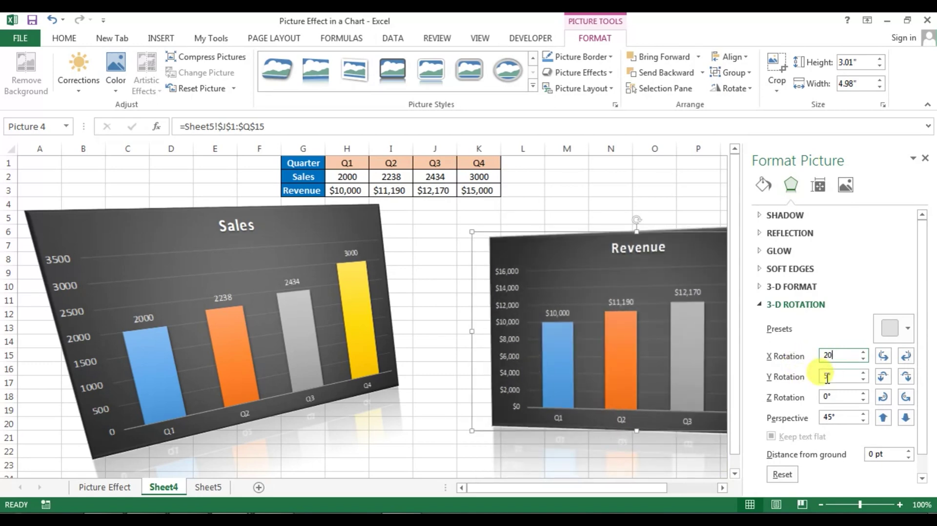
drag(842, 376, 814, 395)
text(10)
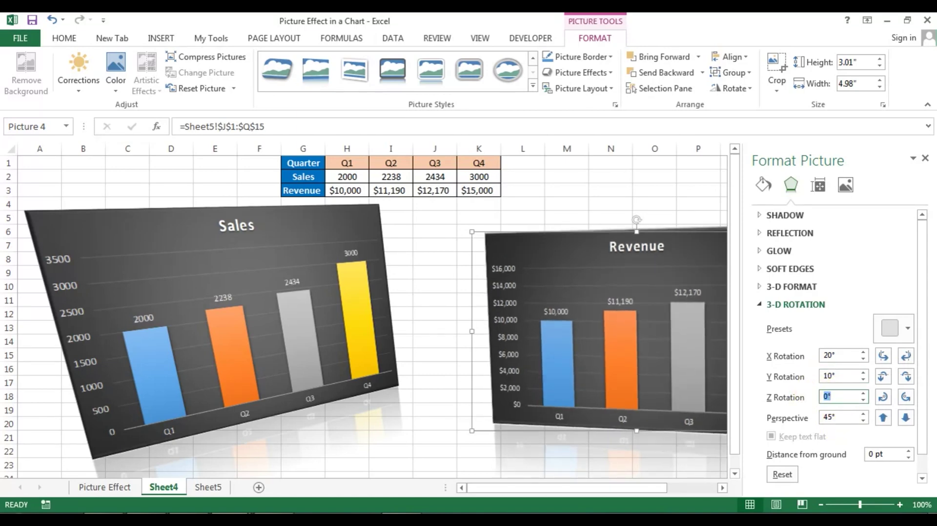
Set the Revenue picture's Z rotation to 10° and its perspective to 100°, and deselect the picture
text(10)
drag(843, 417, 812, 417)
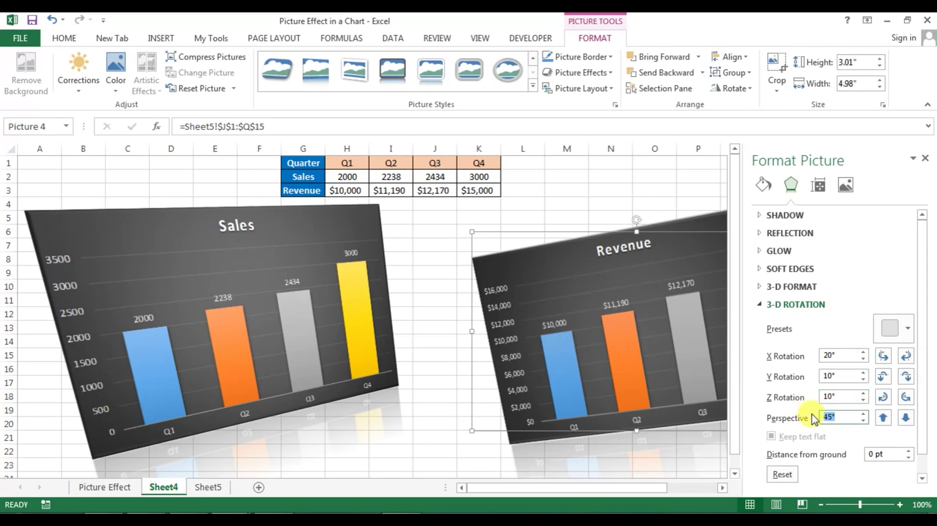
text(100)
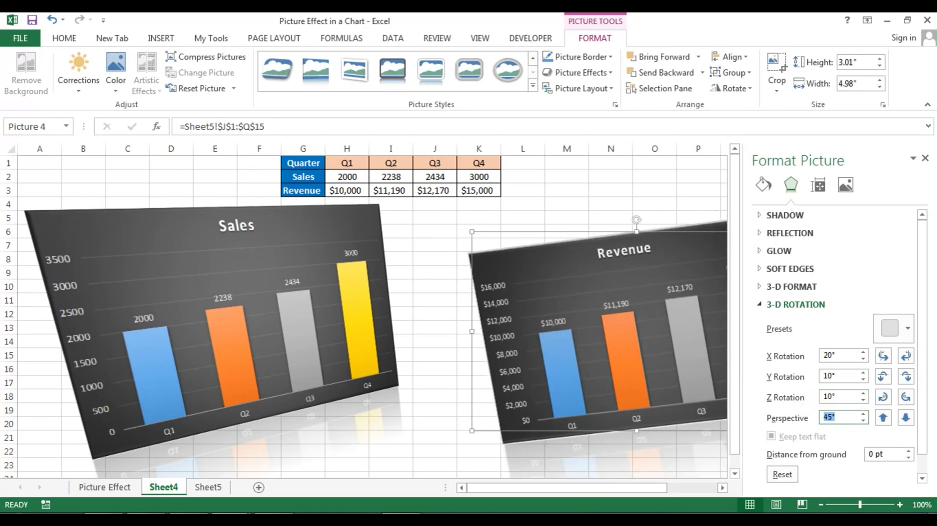
click(812, 418)
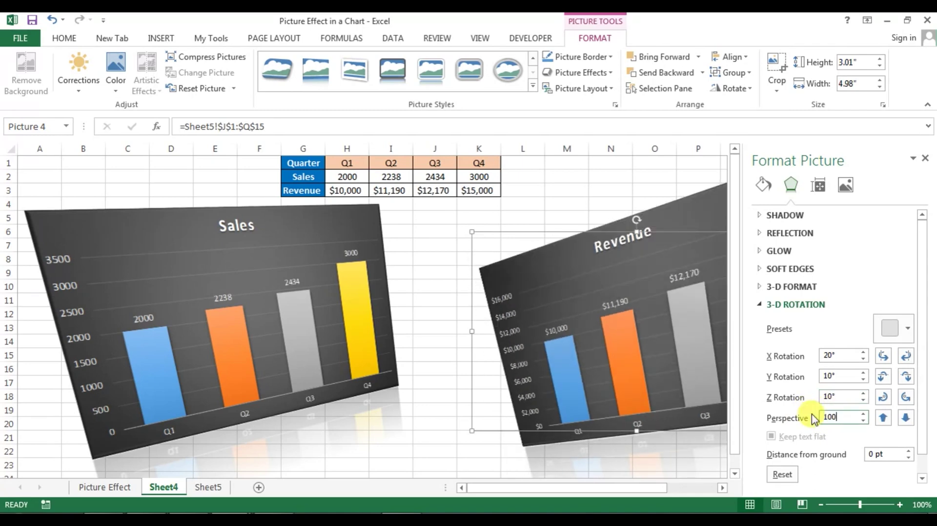
click(400, 440)
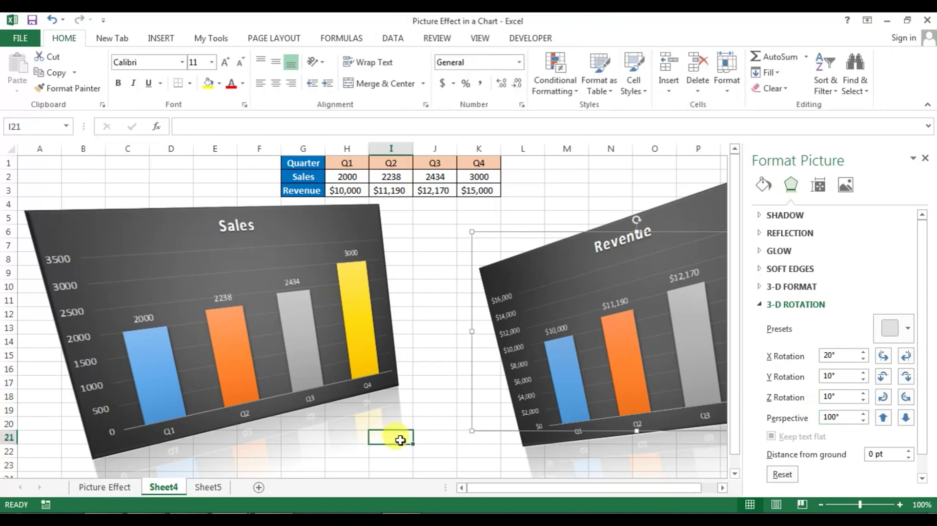
Set the Revenue picture's Z rotation to 350°, close the formatting settings and move the picture up level with the Sales picture
click(578, 312)
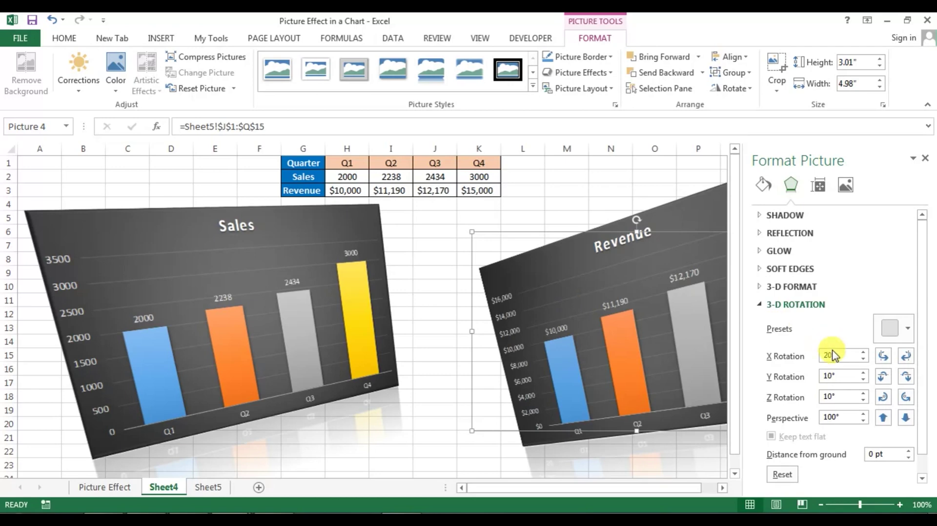
drag(832, 396, 818, 395)
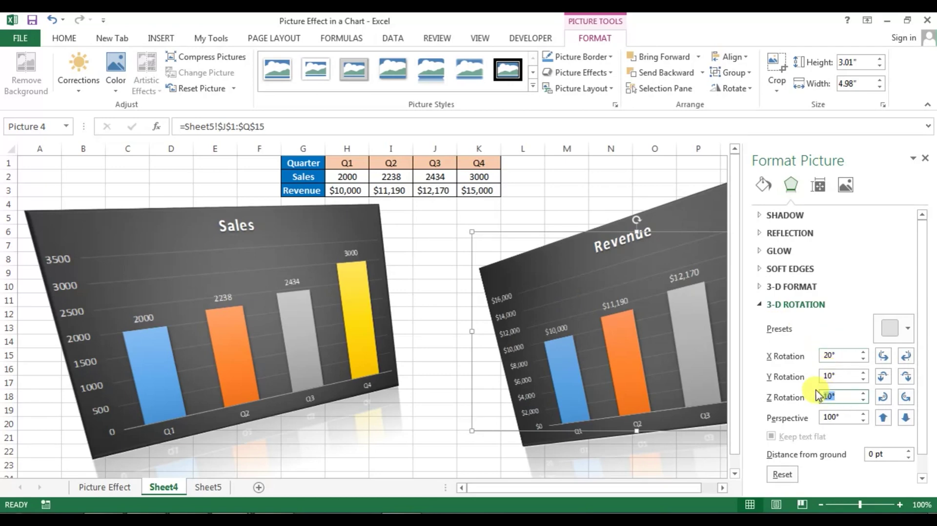
text(10)
key(Return)
text(35)
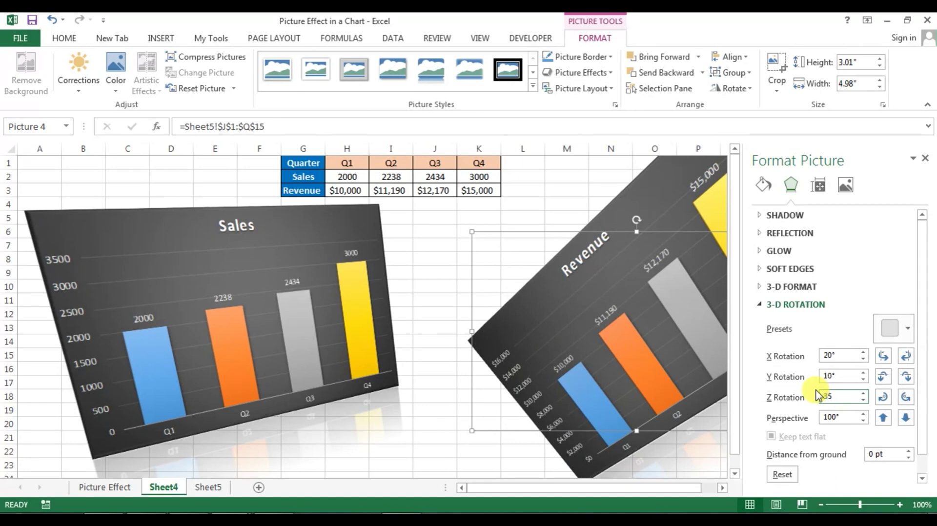
text(0)
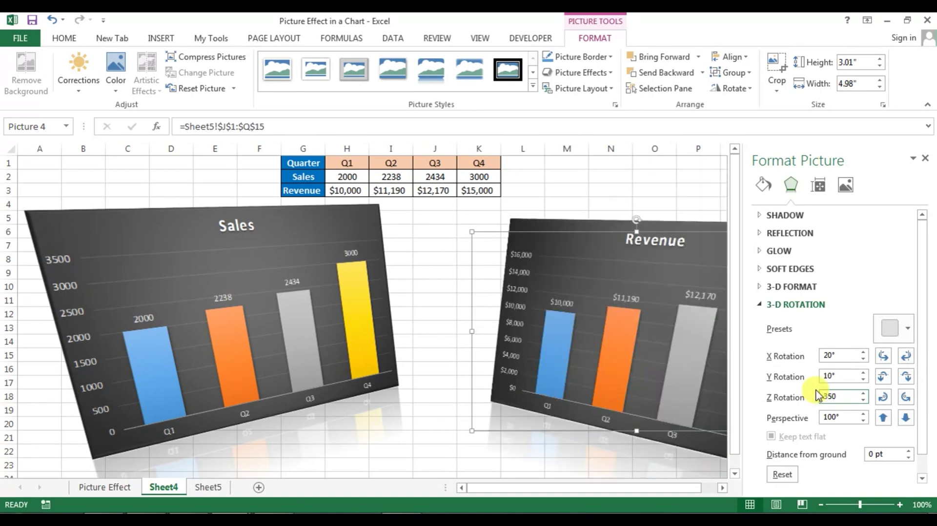
click(925, 159)
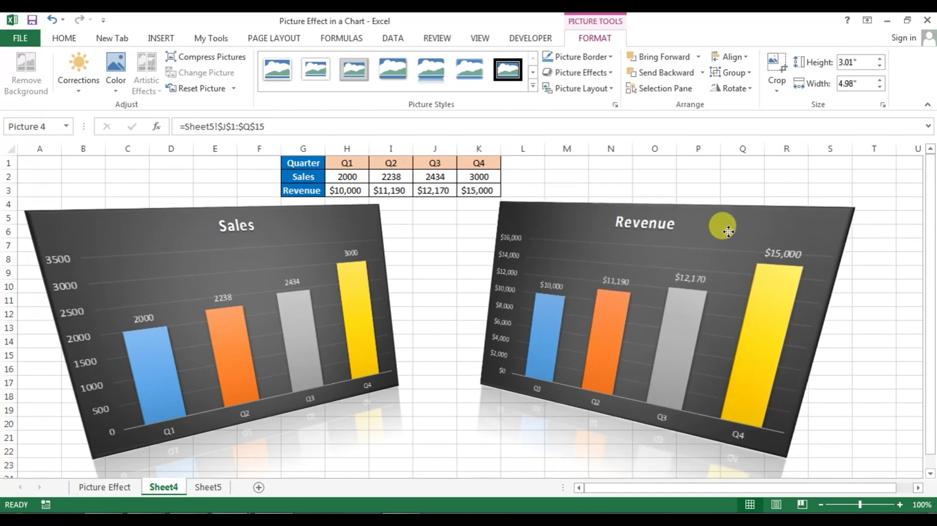
click(414, 213)
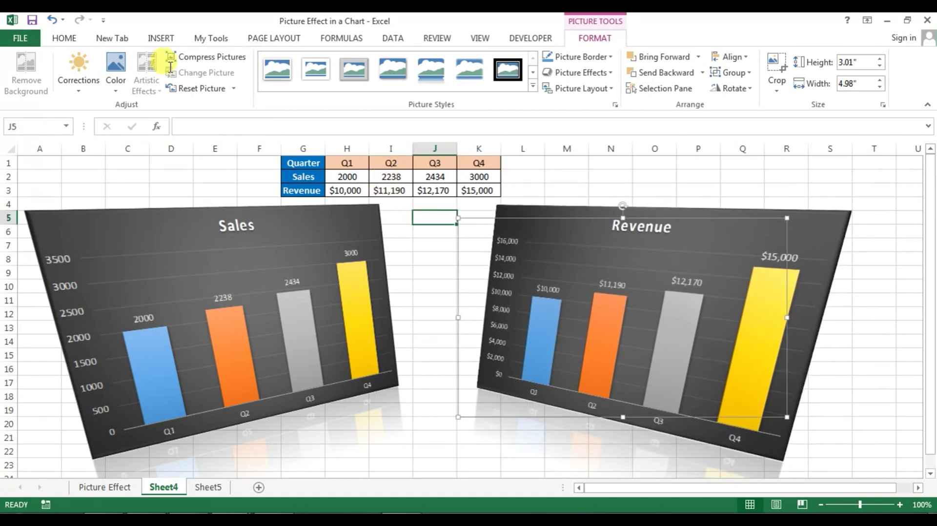
Draw a rectangle about 3.89" high over the lower part of both pictures, align it with the sheet's left edge and widen it to about 14.48"
click(164, 39)
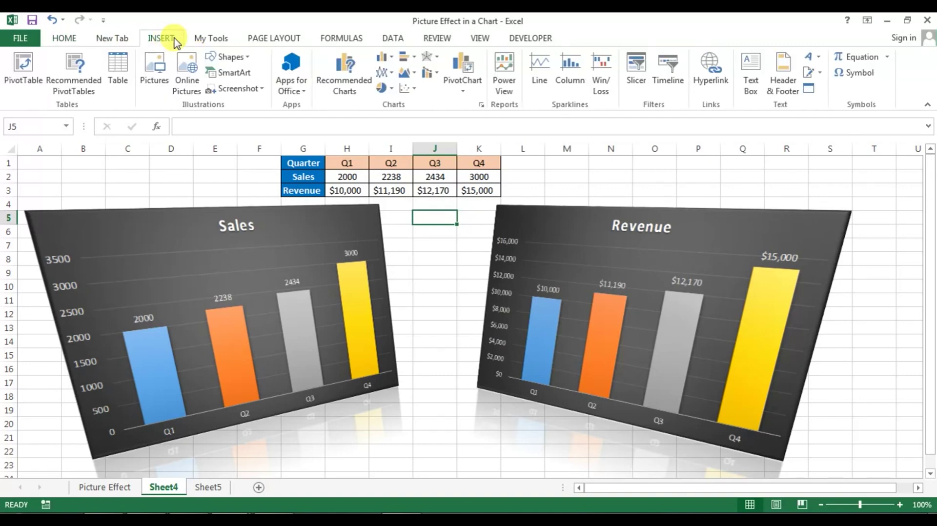
click(249, 58)
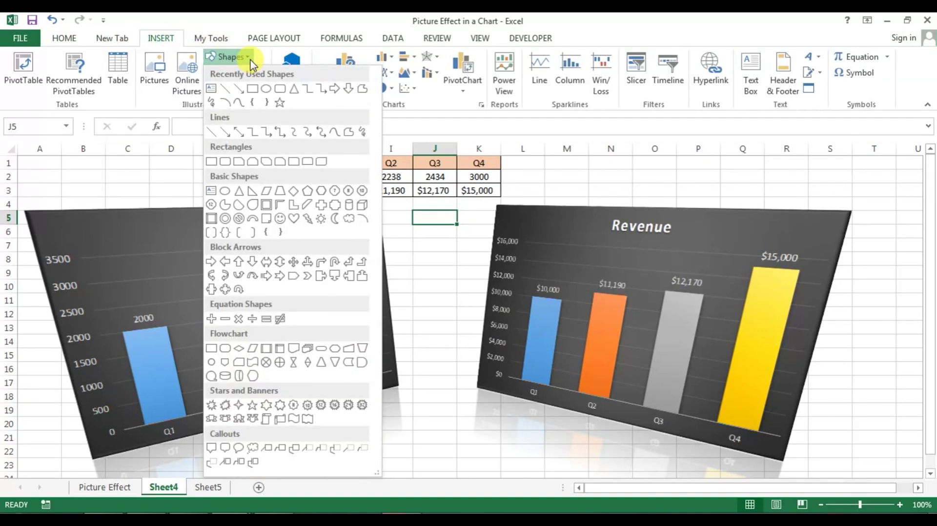
click(212, 162)
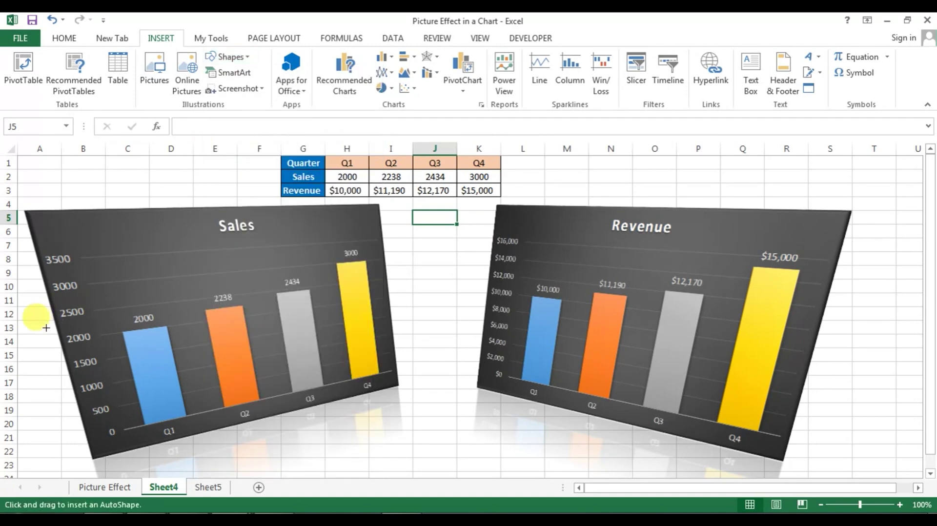
drag(18, 333, 53, 393)
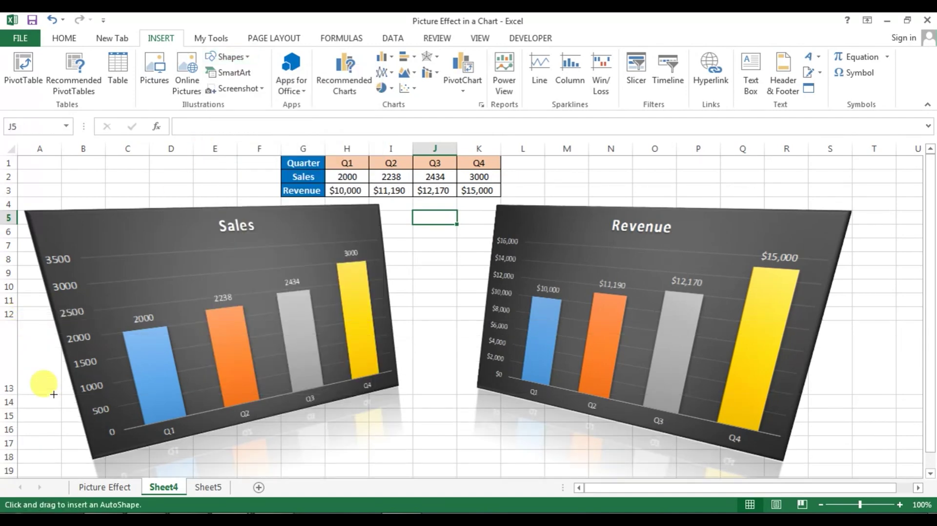
key(ctrl+z)
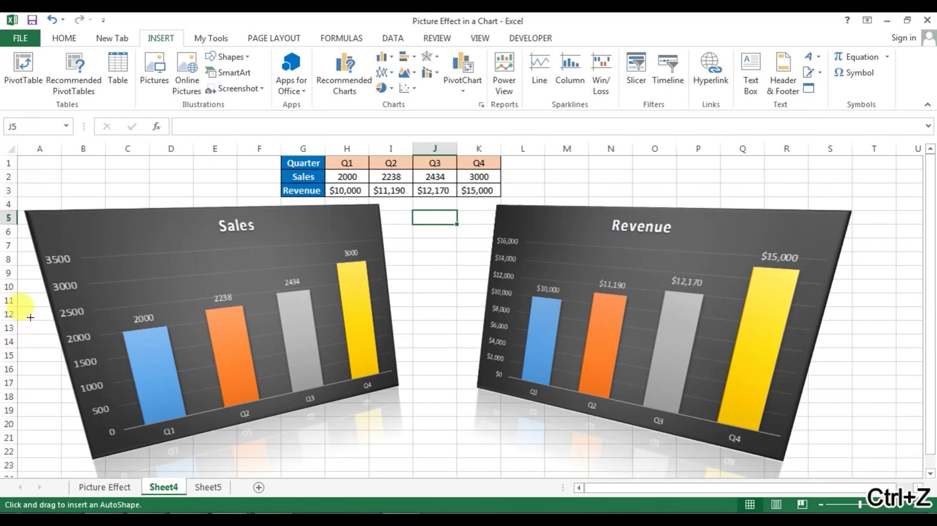
drag(27, 316, 916, 473)
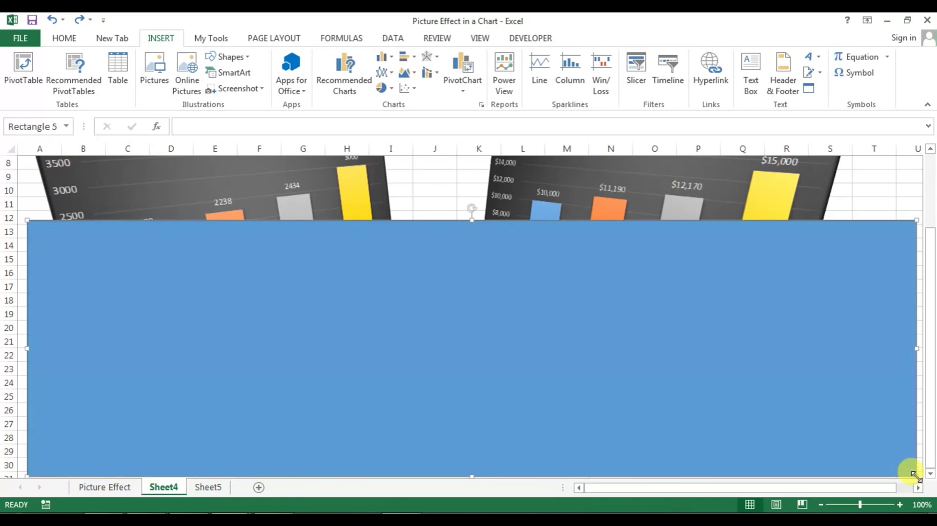
drag(825, 413, 816, 408)
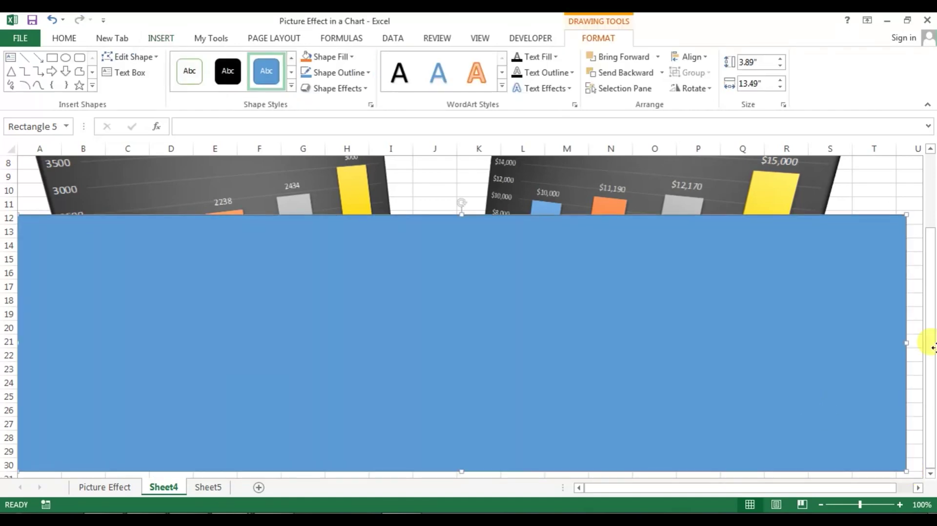
drag(907, 343, 926, 206)
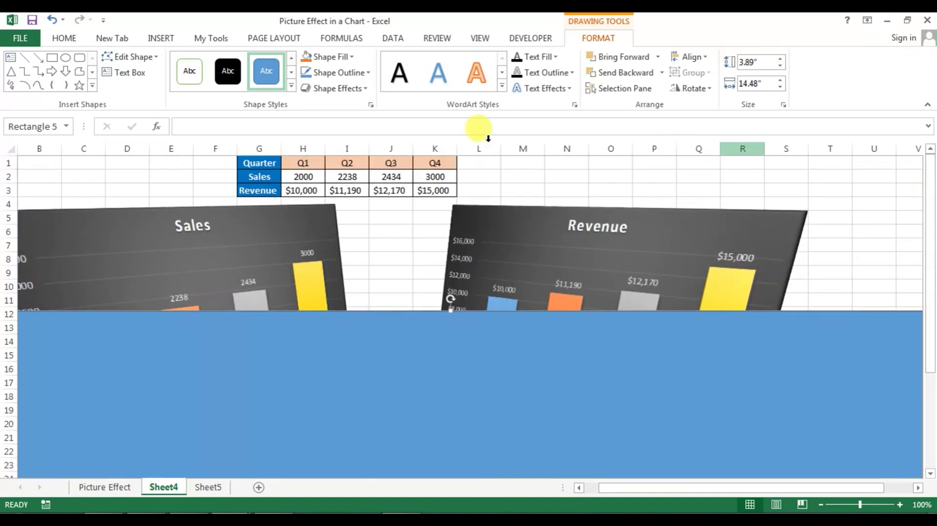
Fill the rectangle with Gray-25%, Background 2, Darker 50% and remove its outline
click(352, 58)
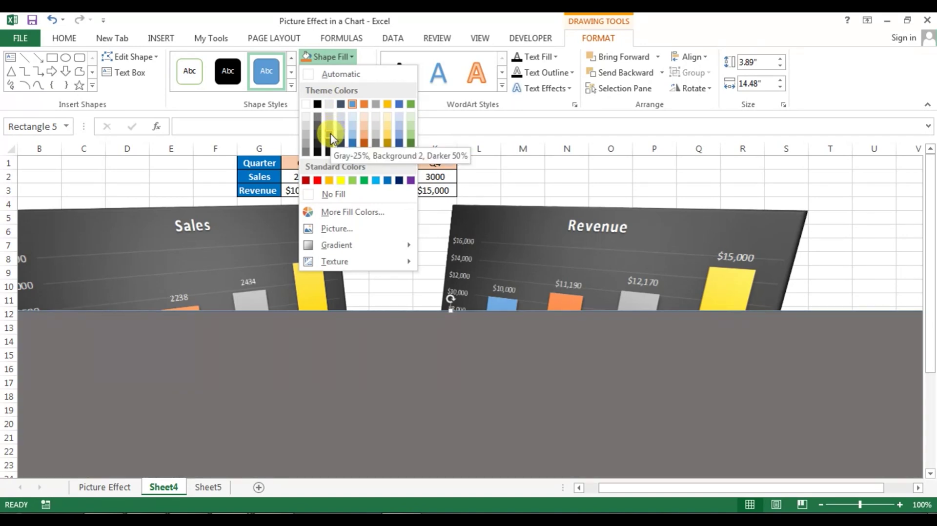
click(330, 138)
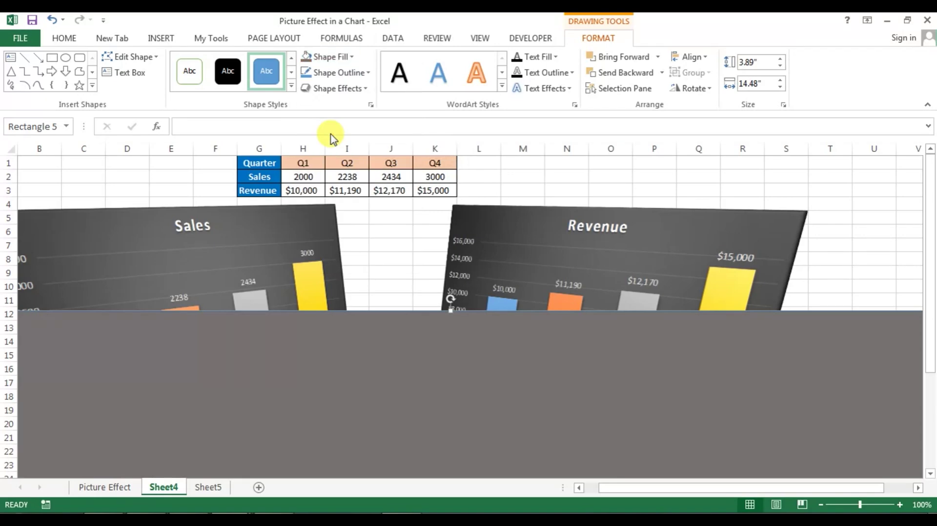
click(367, 73)
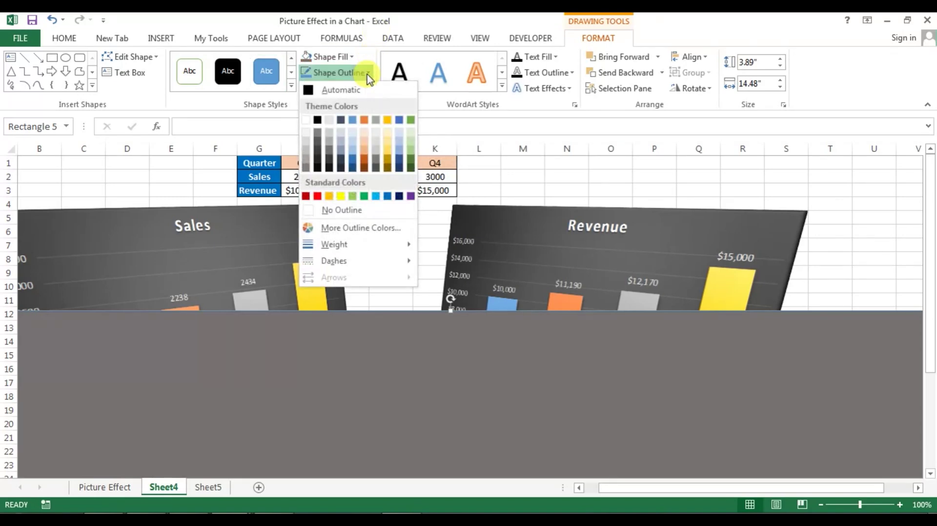
click(340, 210)
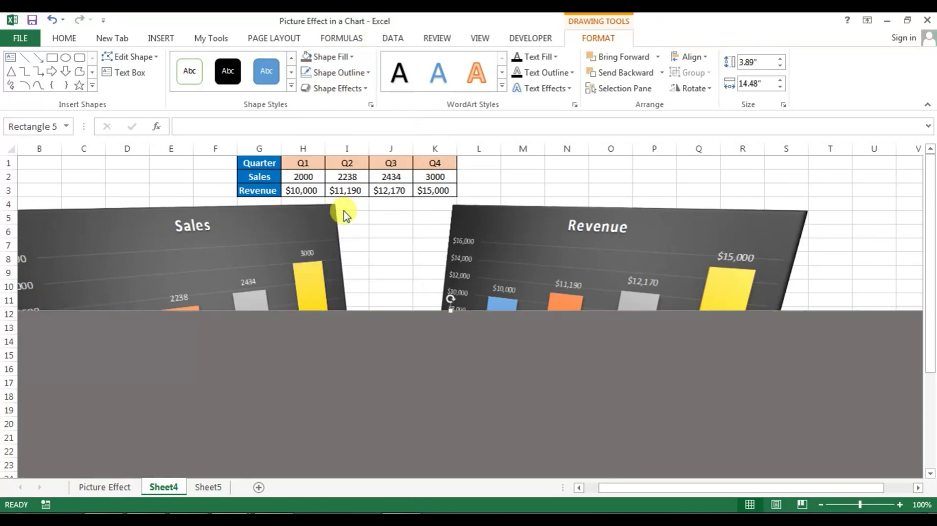
Send the gray rectangle to the back behind both chart pictures and deselect it
right_click(352, 340)
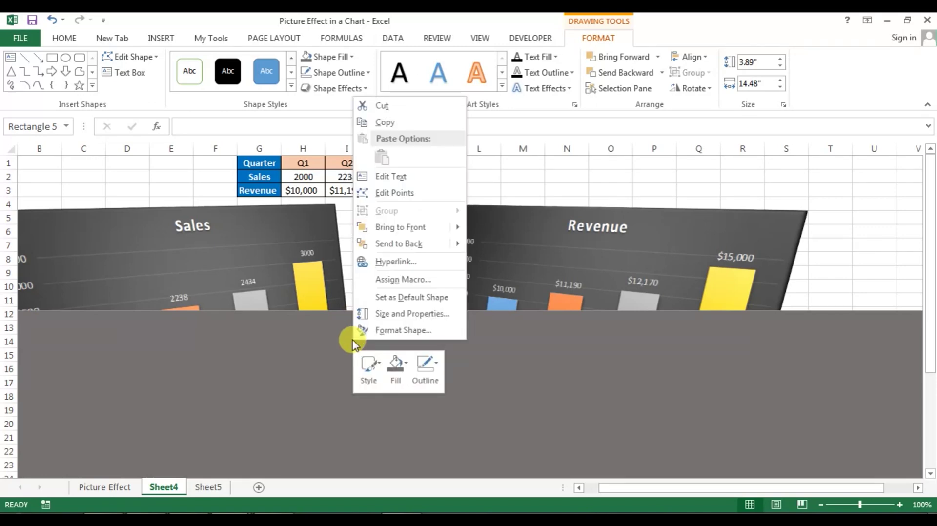
mouse_move(423, 244)
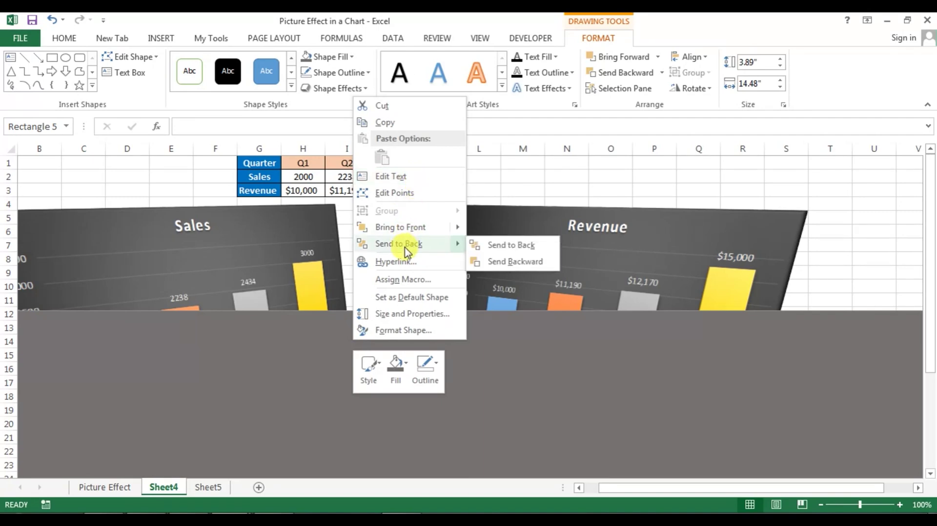
click(483, 246)
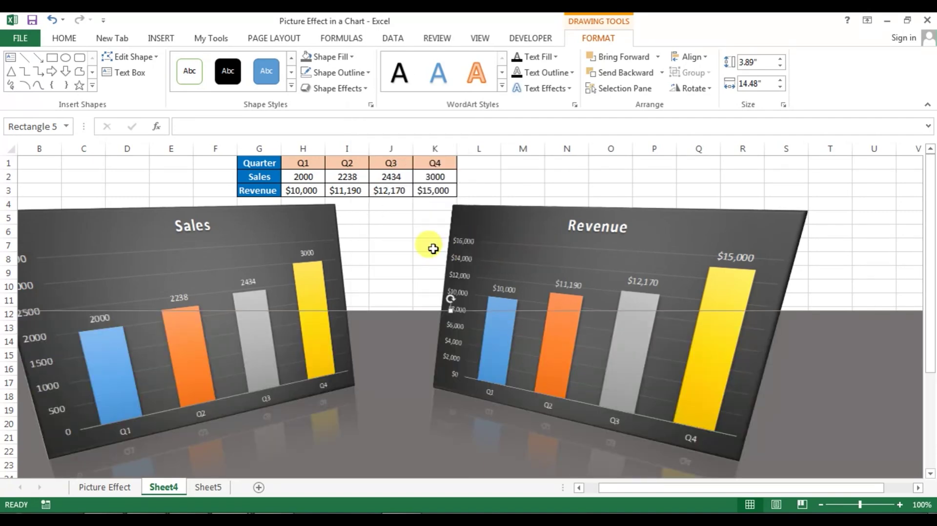
click(433, 248)
drag(686, 485, 673, 485)
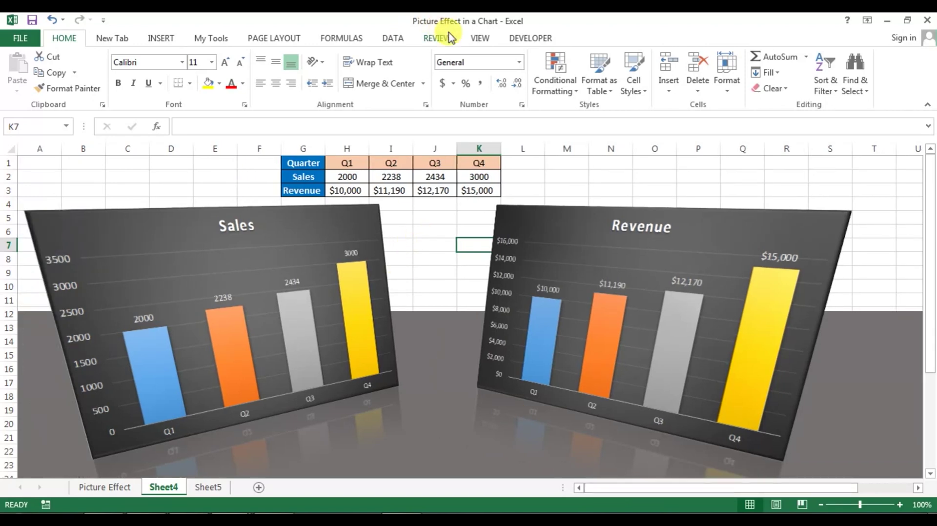
Hide the gridlines and headings on Sheet4 and switch to the Picture Effect sheet
click(478, 37)
click(149, 84)
click(221, 87)
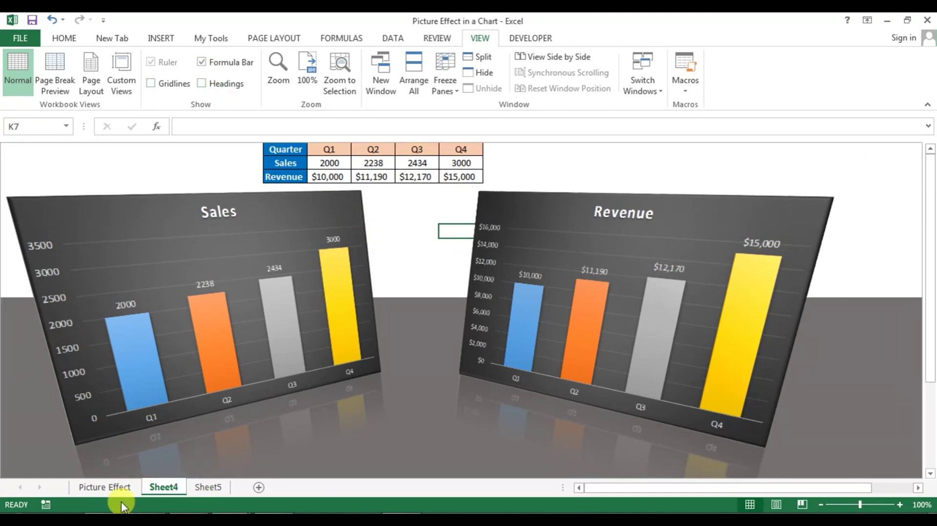
click(119, 488)
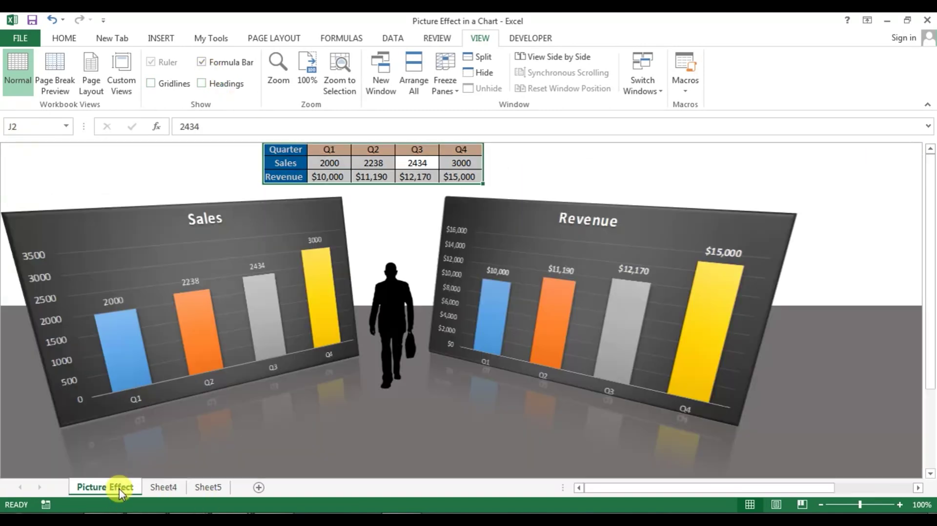
Copy the walking-man silhouette from the Picture Effect sheet into Sheet4 and place it between the Sales and Revenue chart pictures
click(401, 321)
key(ctrl+c)
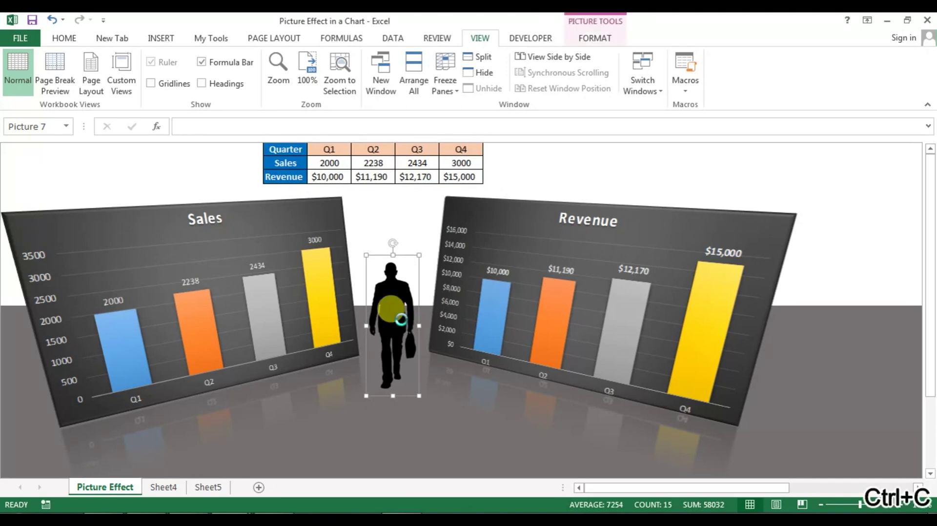
click(176, 489)
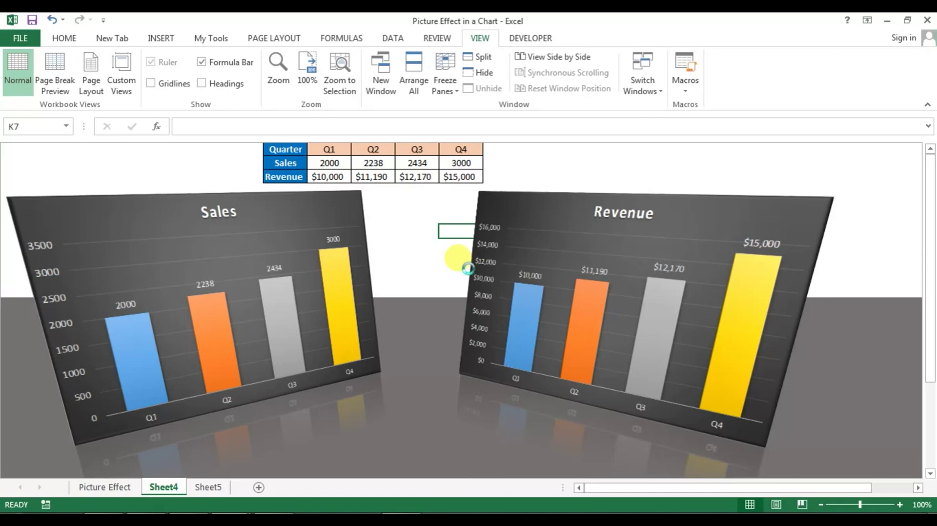
key(ctrl+v)
drag(467, 274, 425, 303)
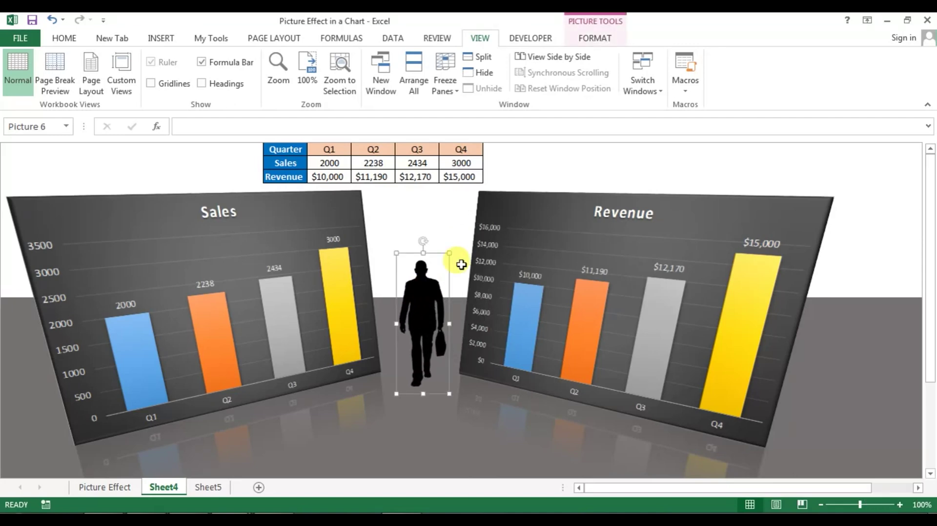
Nudge the Revenue chart picture slightly down and to the right, and deselect it
click(509, 230)
drag(508, 230, 510, 233)
click(547, 160)
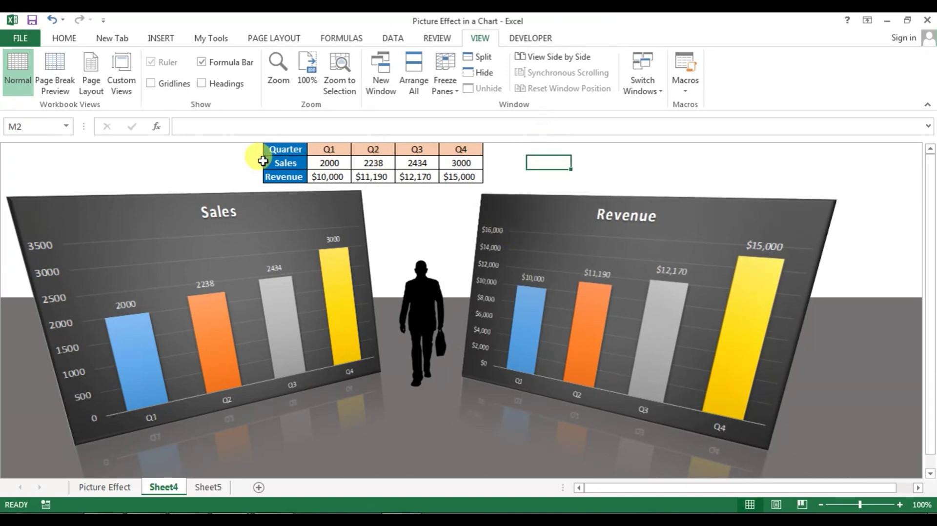
Set the Q1 Sales value in cell H2 to 1500
click(330, 163)
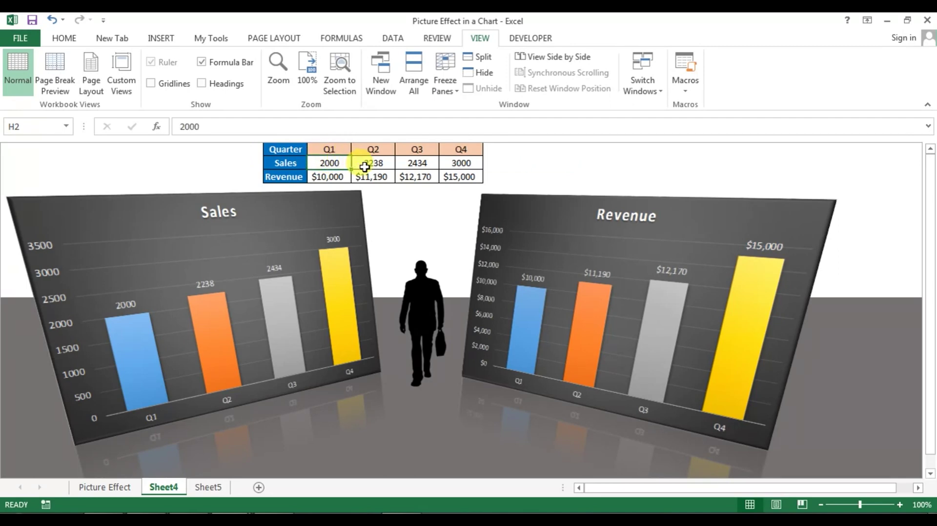
text(150)
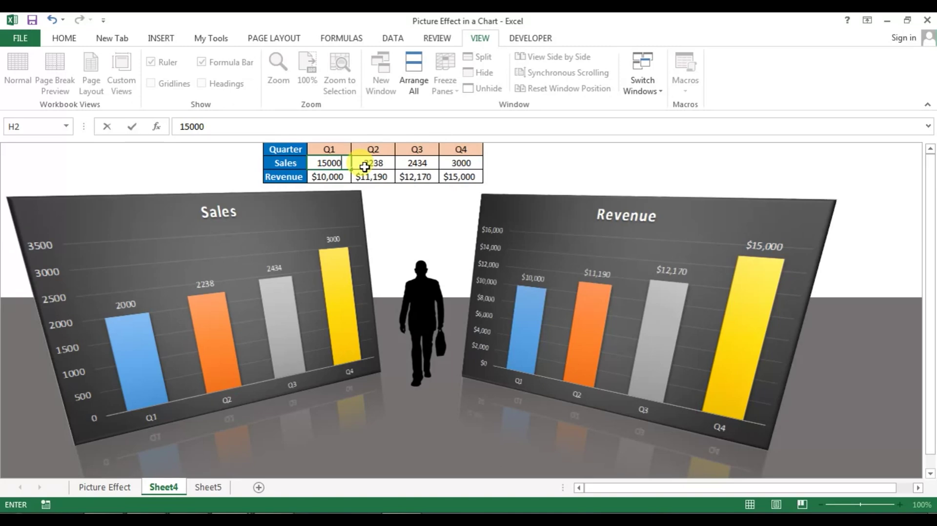
text(0)
key(Return)
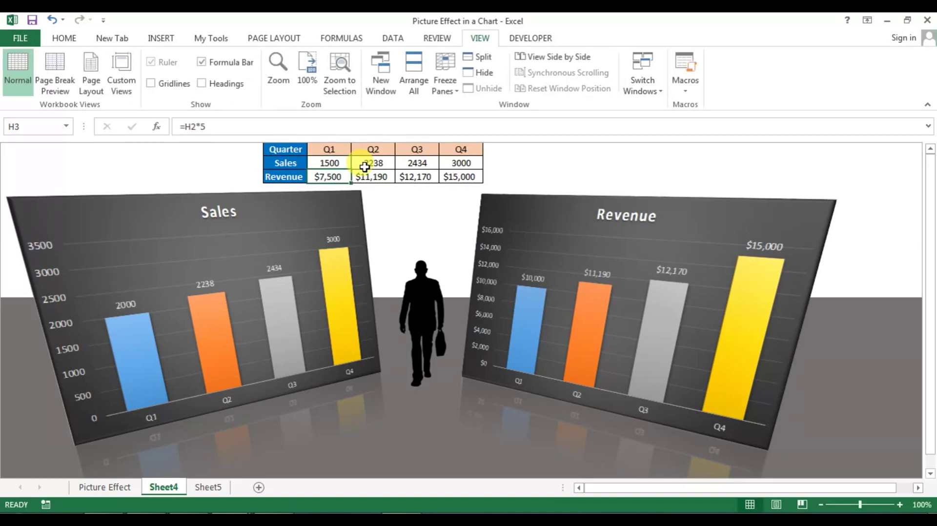
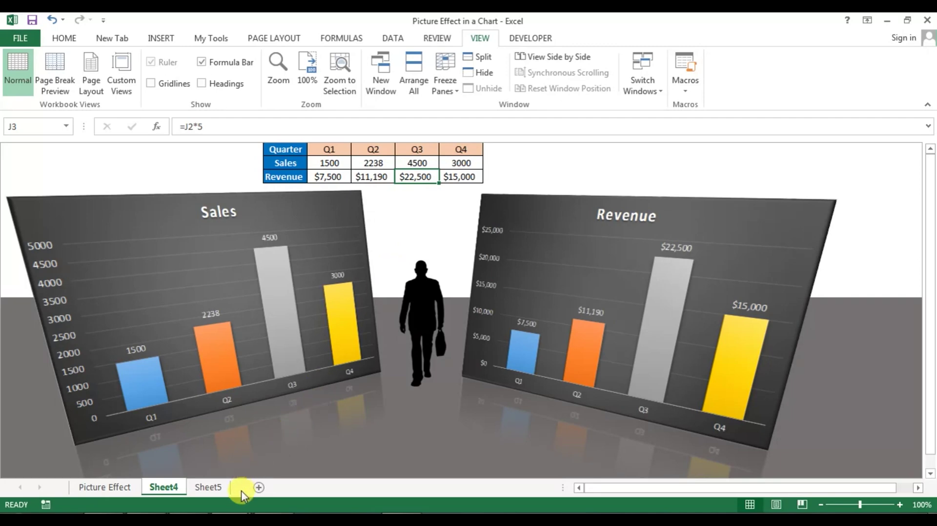
Switch to the Dynamic Graph with Camera workbook and set the graph type to Doughnut Graph
click(232, 519)
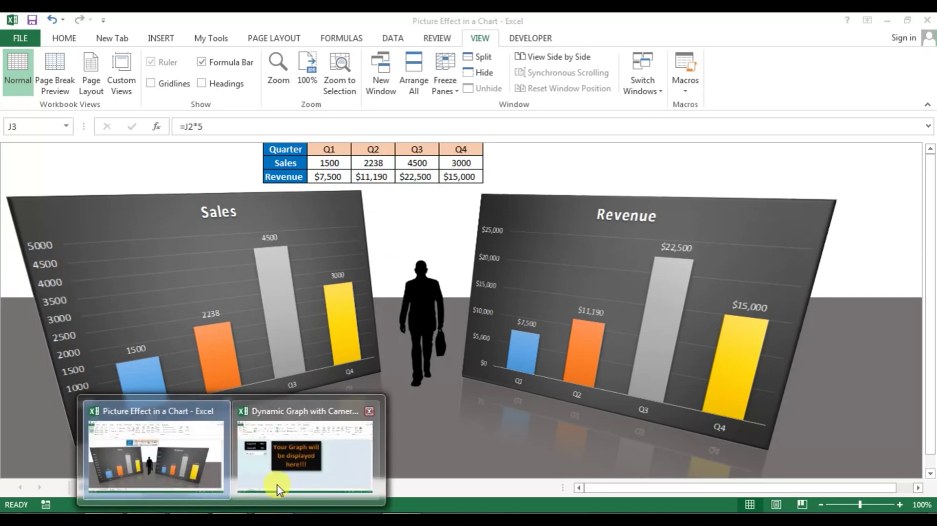
click(289, 474)
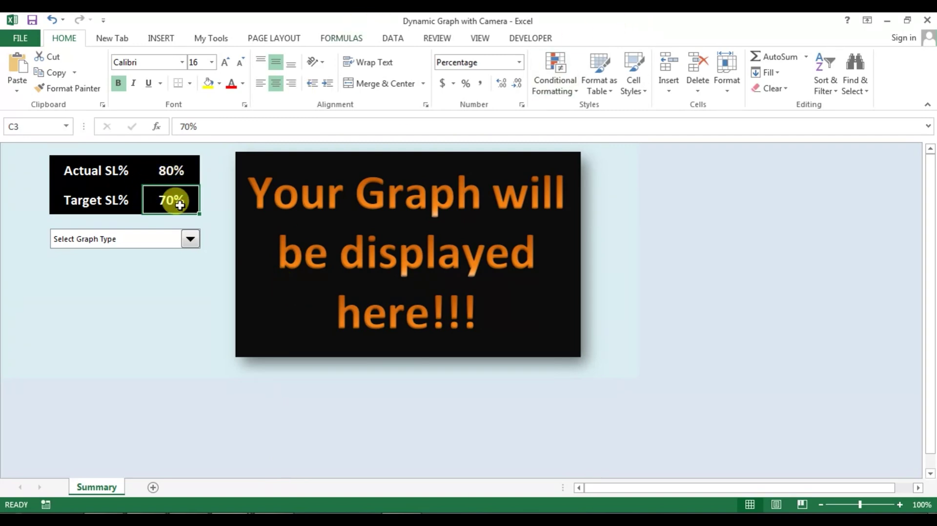
click(124, 292)
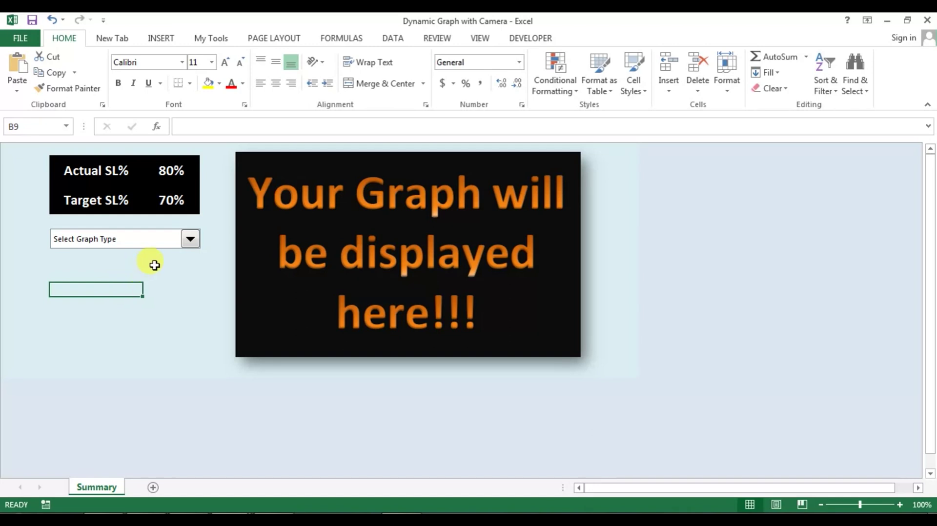
click(190, 240)
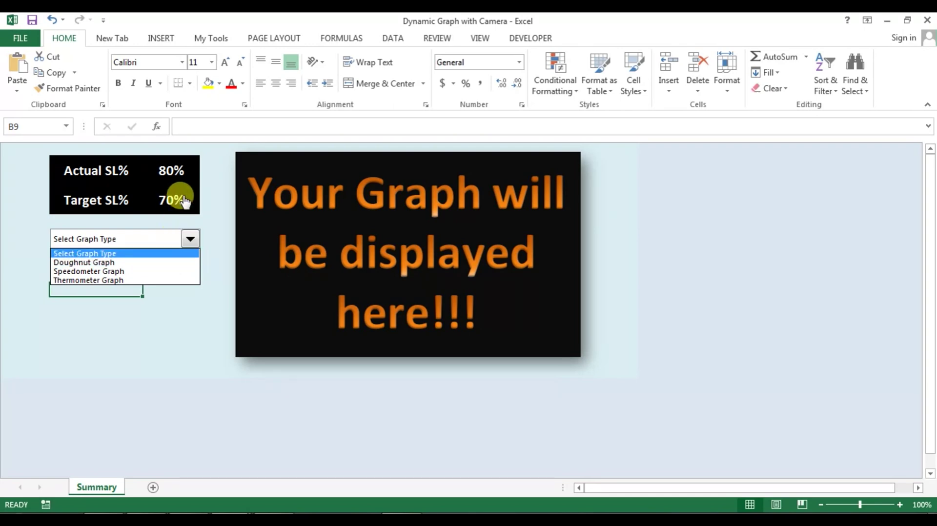
click(157, 191)
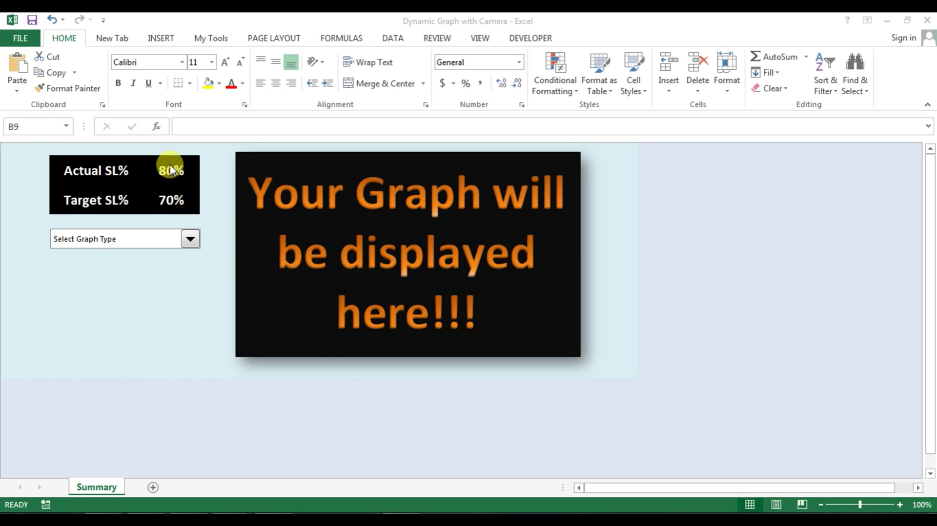
click(191, 239)
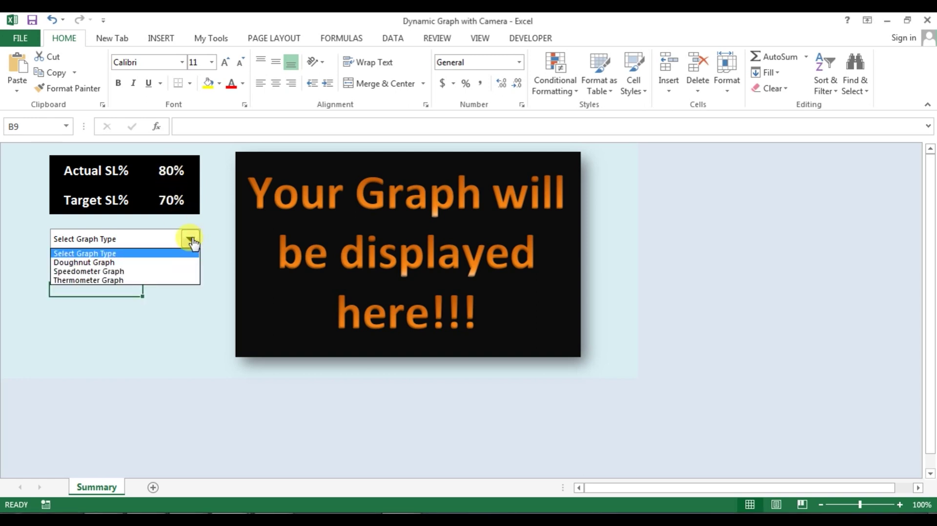
click(135, 263)
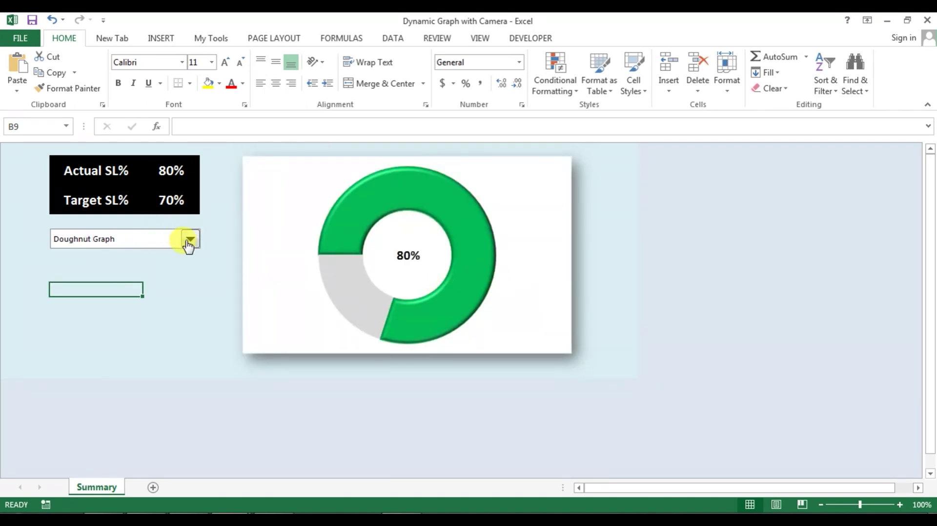
Set the Actual SL% value in cell C2 to 50%
click(174, 170)
text(50)
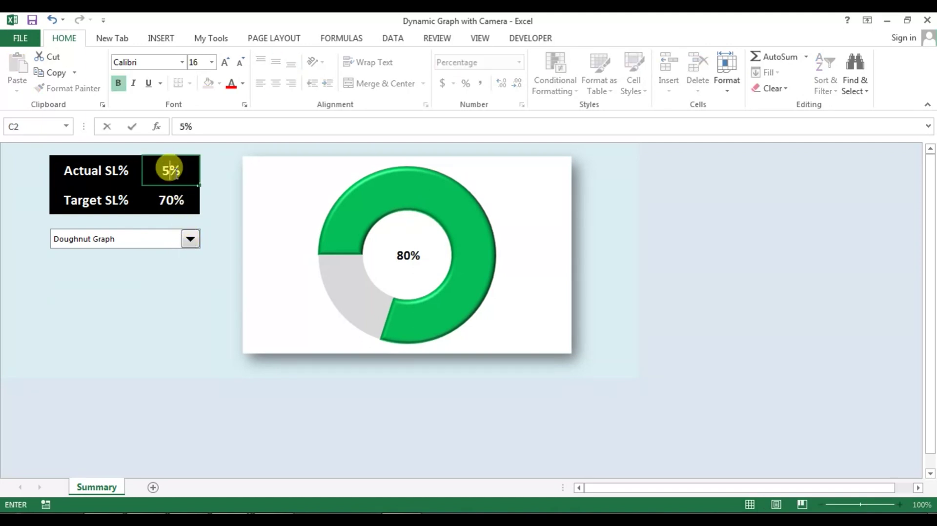
key(Return)
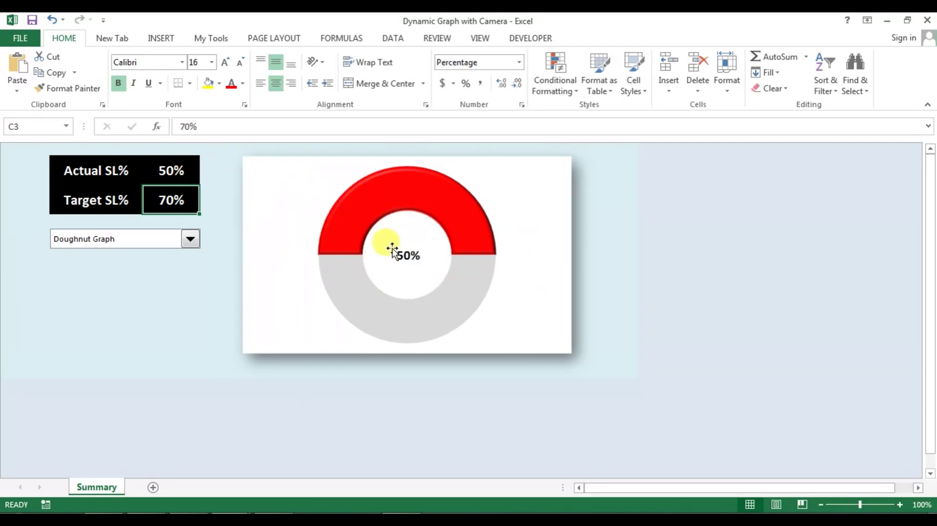
Display the Speedometer Graph and then the Thermometer Graph through the graph type selector
click(190, 242)
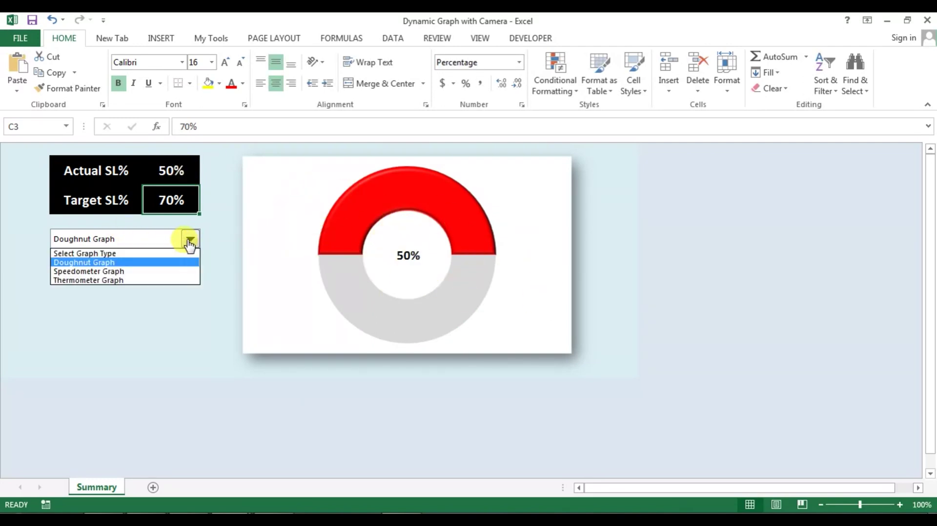
click(162, 271)
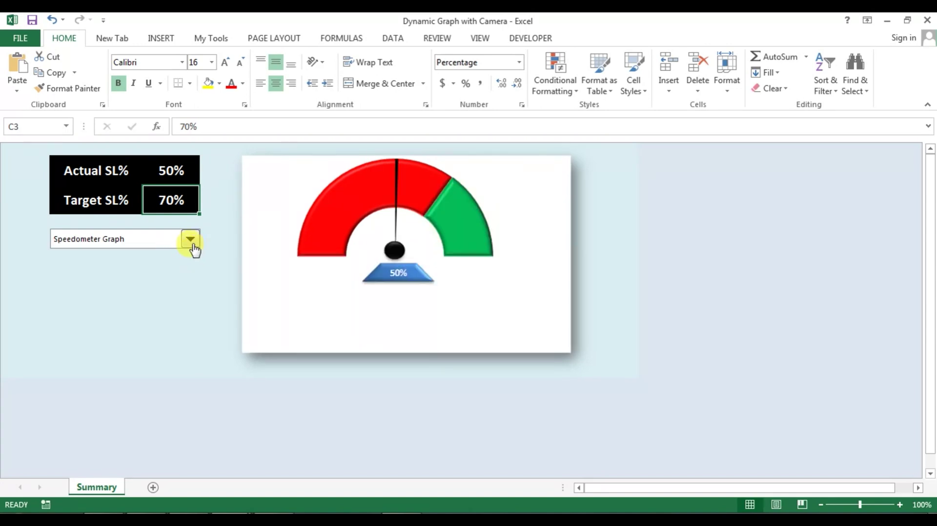
click(191, 242)
click(172, 281)
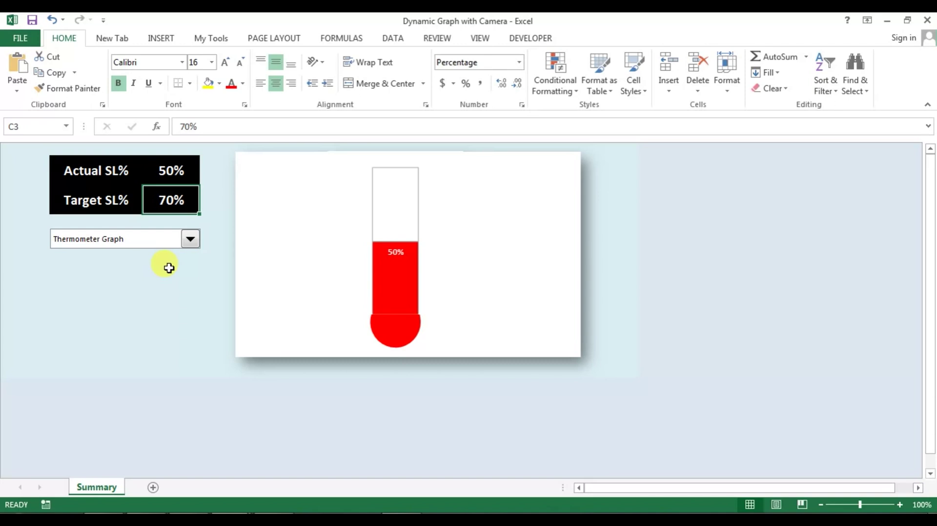
Compare the two workbooks, select the SL% table B2:C3 in Dynamic Graph with Camera, and return to Picture Effect in a Chart
key(alt+Tab)
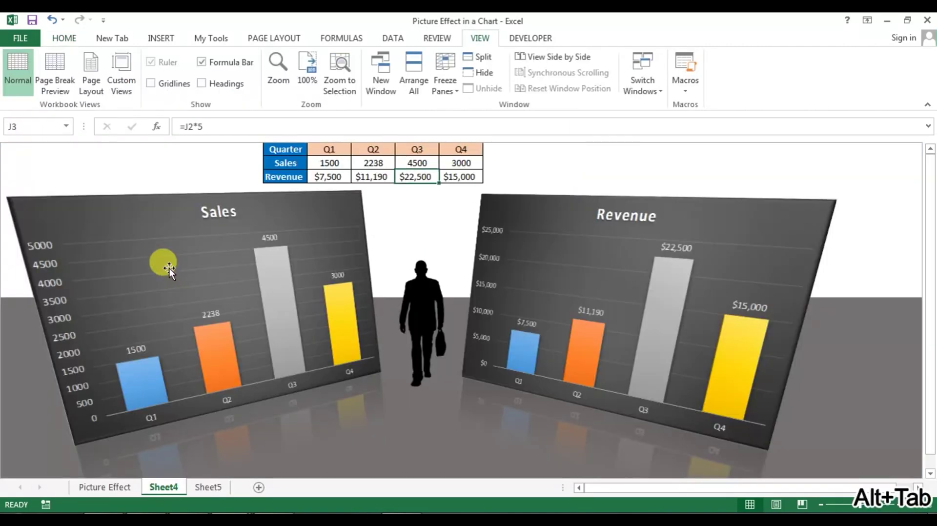
click(257, 163)
key(alt+Tab)
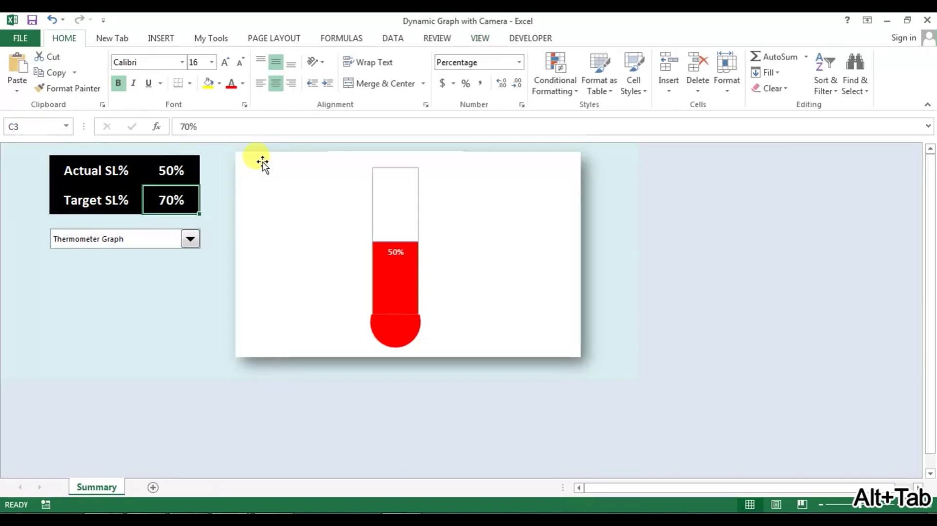
click(103, 172)
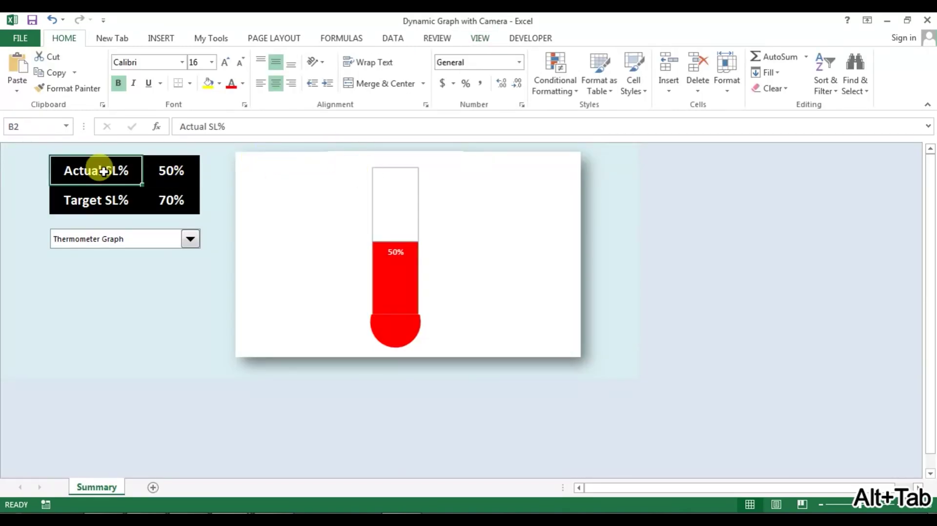
key(shift+Right)
key(shift+Down)
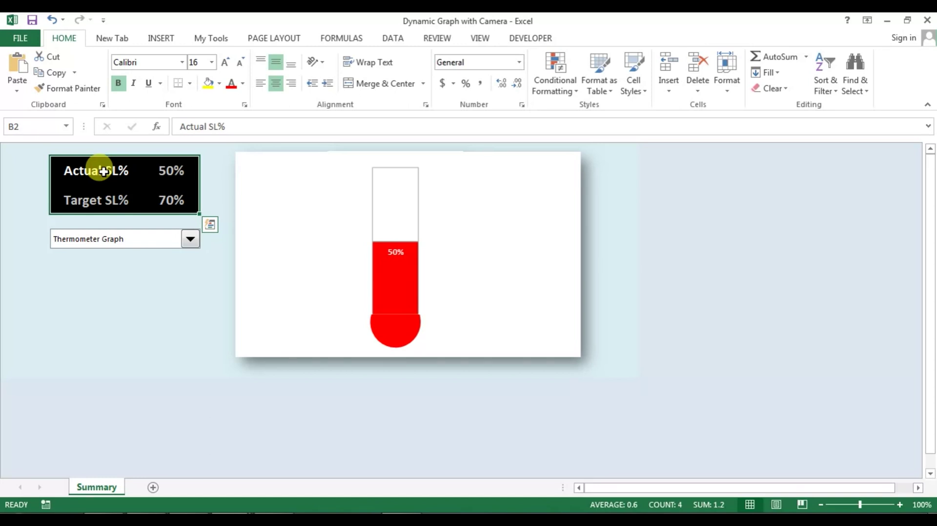
key(alt+Tab)
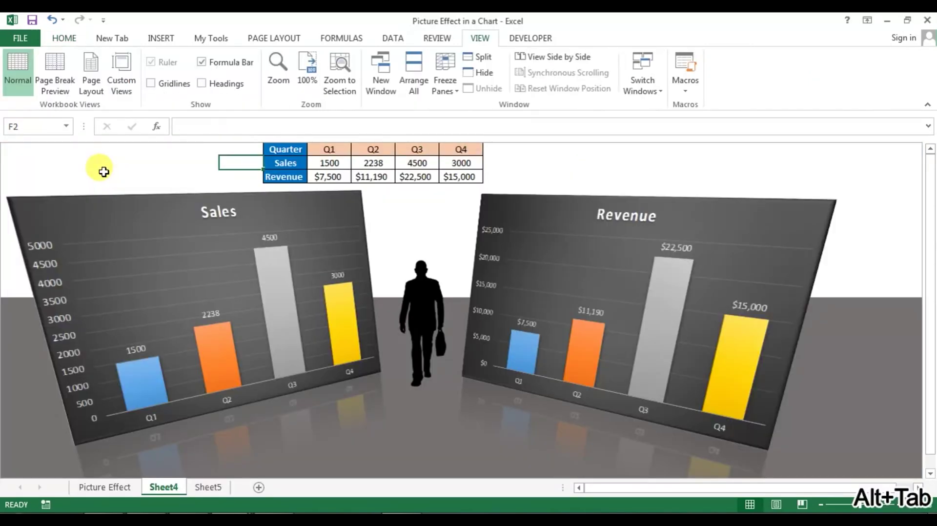